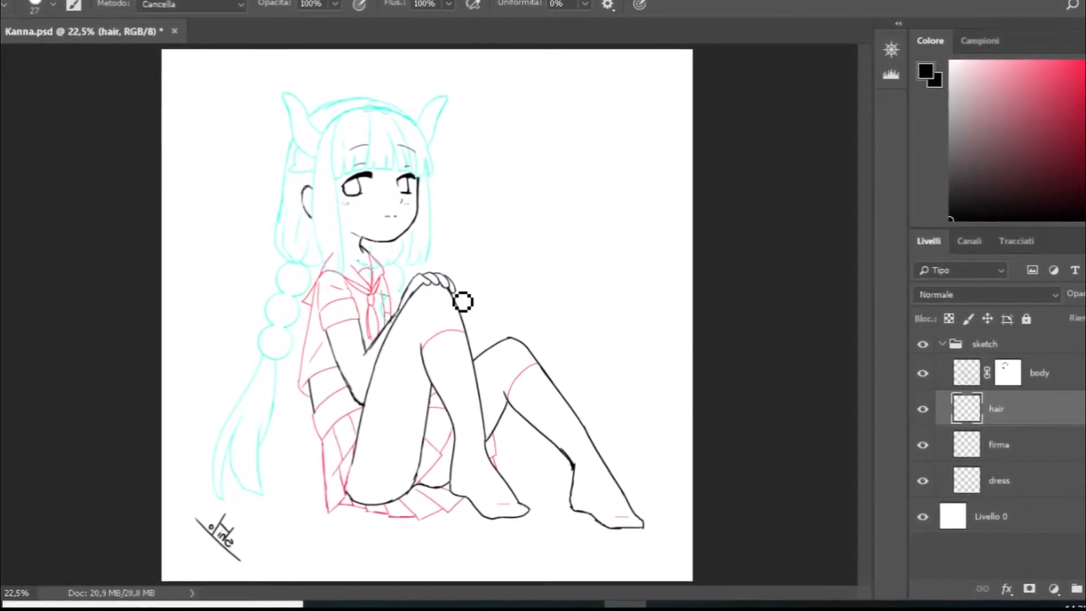
- Examine the sketch's face, uniform, arms and legs up close and as a whole
scroll(347, 204, "up", 5)
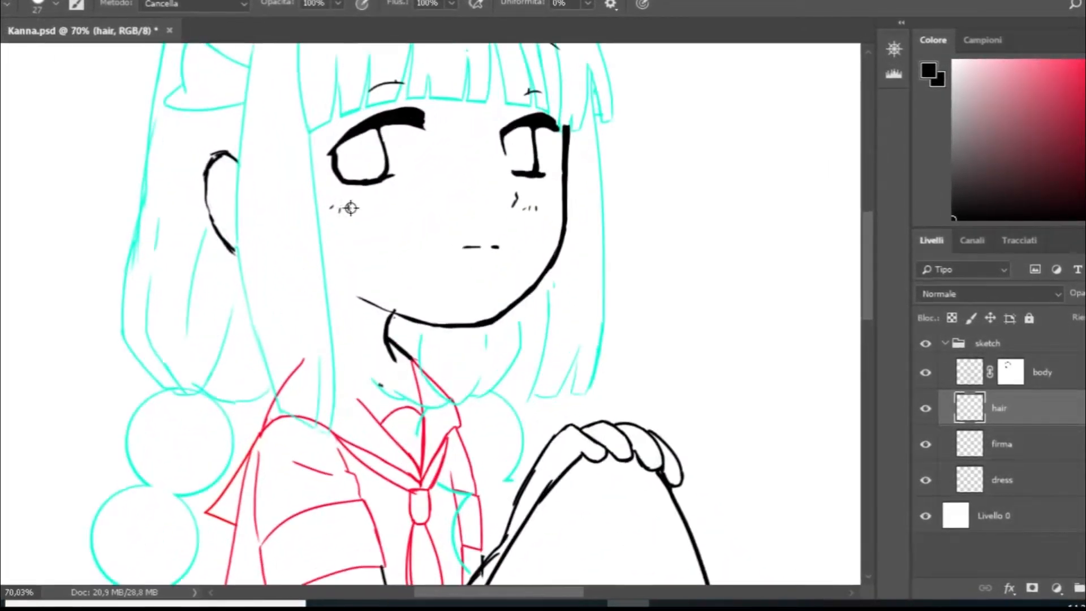
scroll(440, 270, "up", 3)
scroll(449, 279, "down", 10)
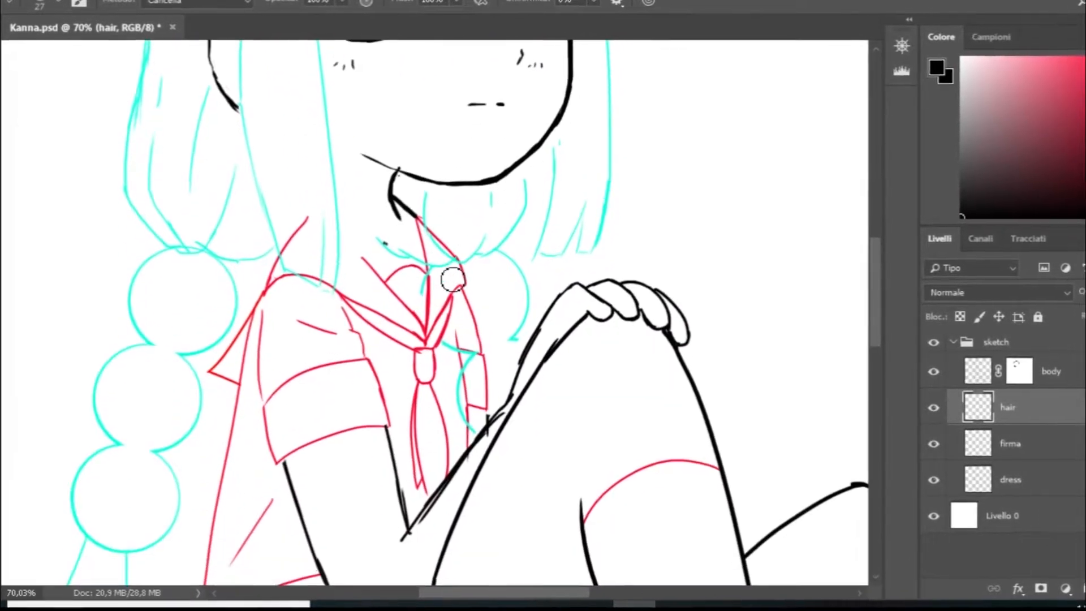
scroll(478, 287, "down", 3)
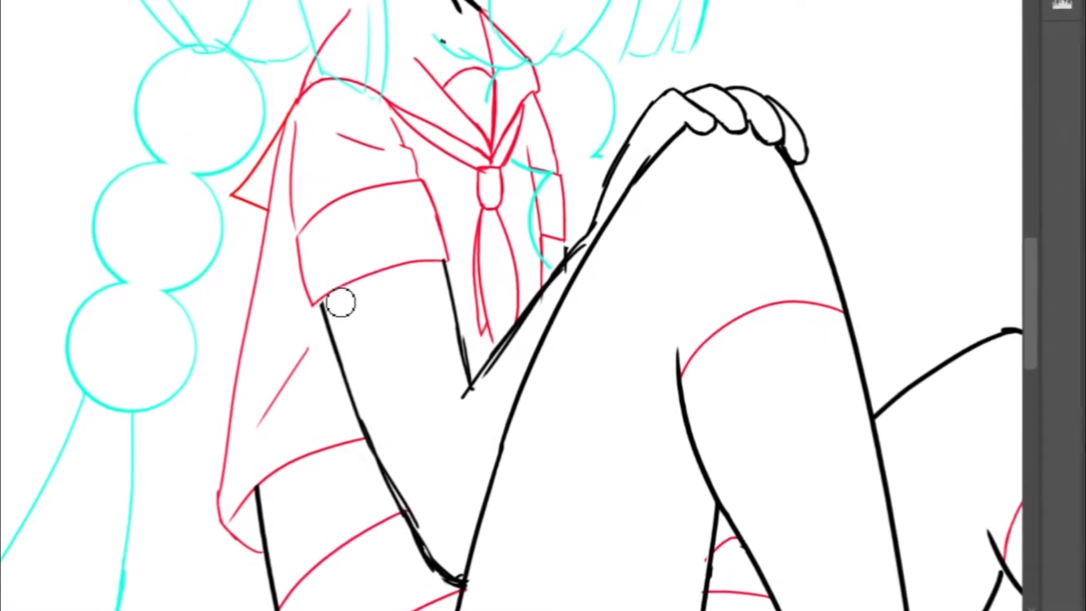
scroll(411, 350, "down", 3)
scroll(441, 343, "down", 5)
scroll(475, 340, "down", 5)
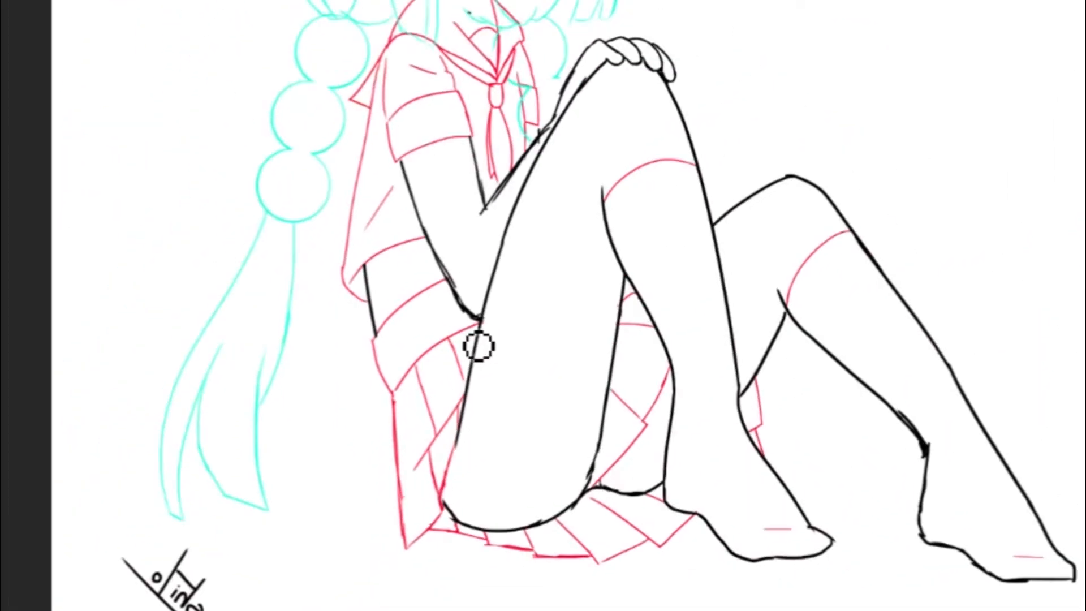
scroll(593, 357, "up", 5)
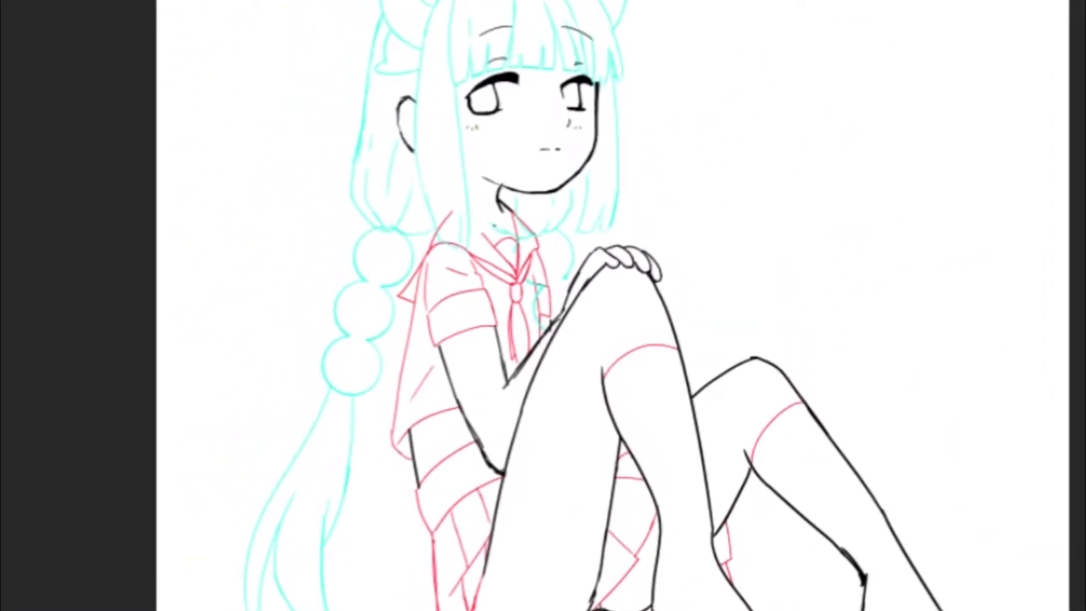
scroll(736, 477, "right", 3)
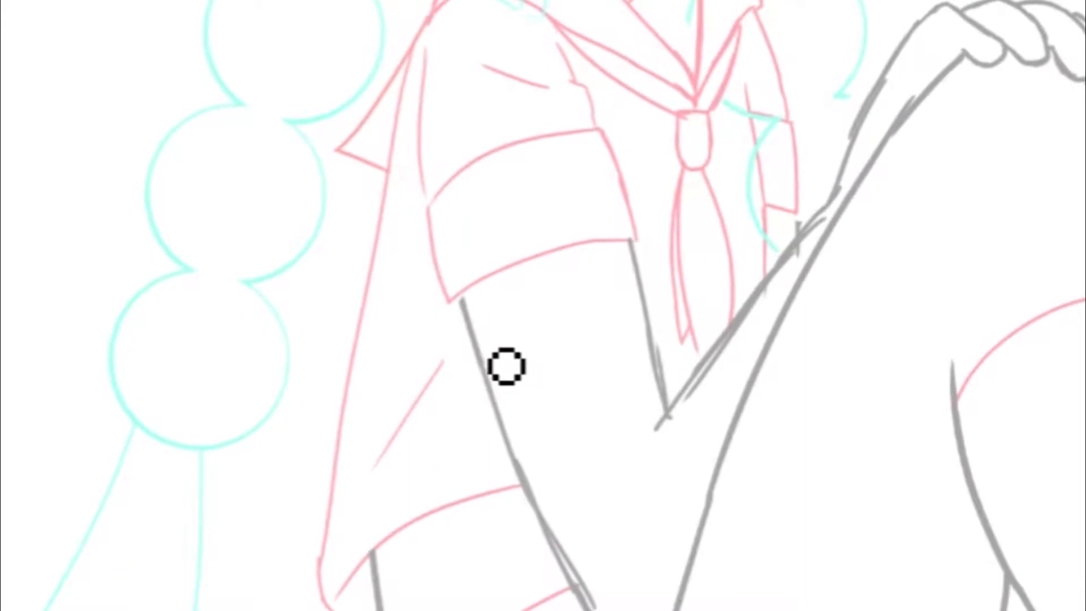
left_click_drag(506, 366, 508, 290)
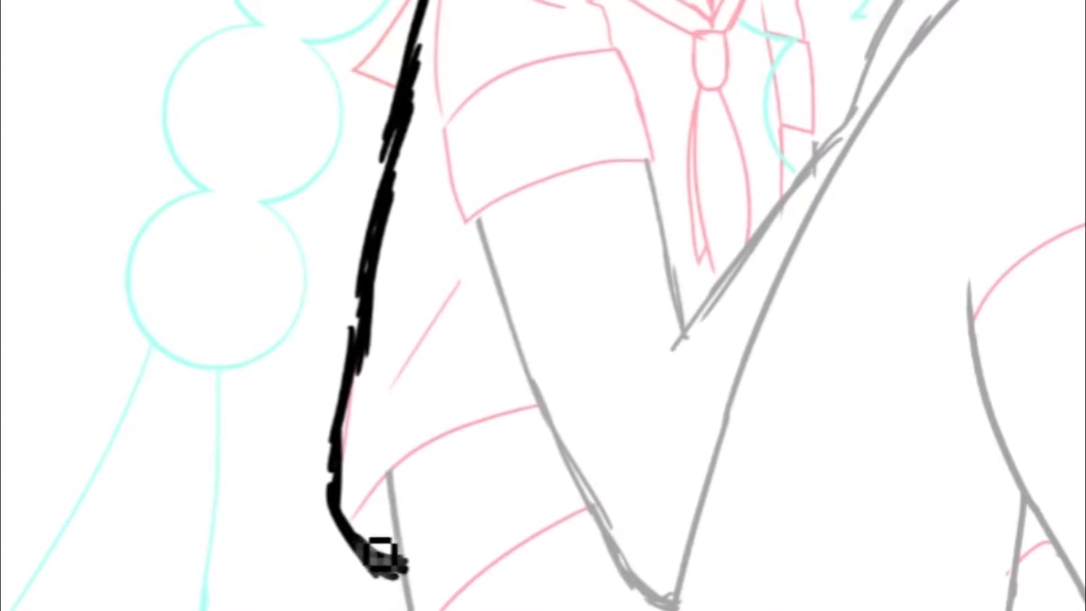
left_click_drag(380, 554, 405, 570)
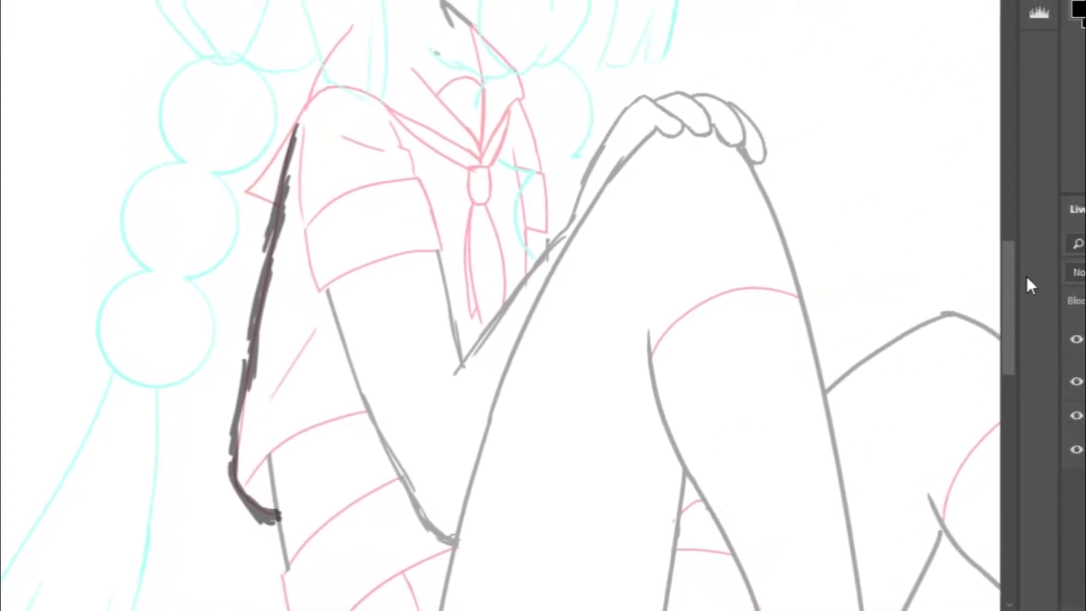
key("Delete")
key("Delete")
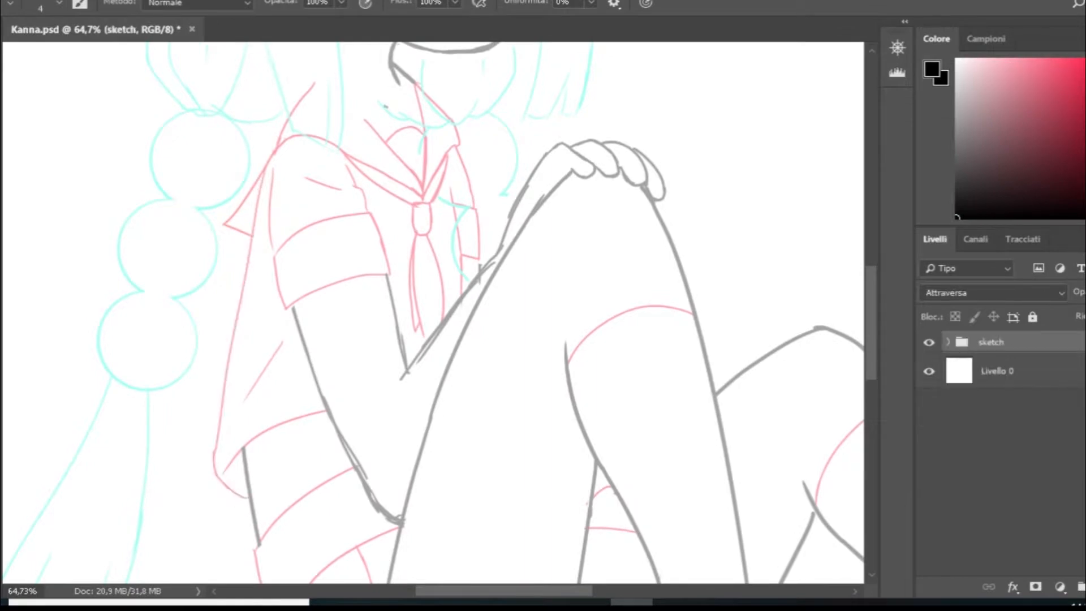
- Add a new empty layer above the sketch group for inking
scroll(446, 364, "down", 3)
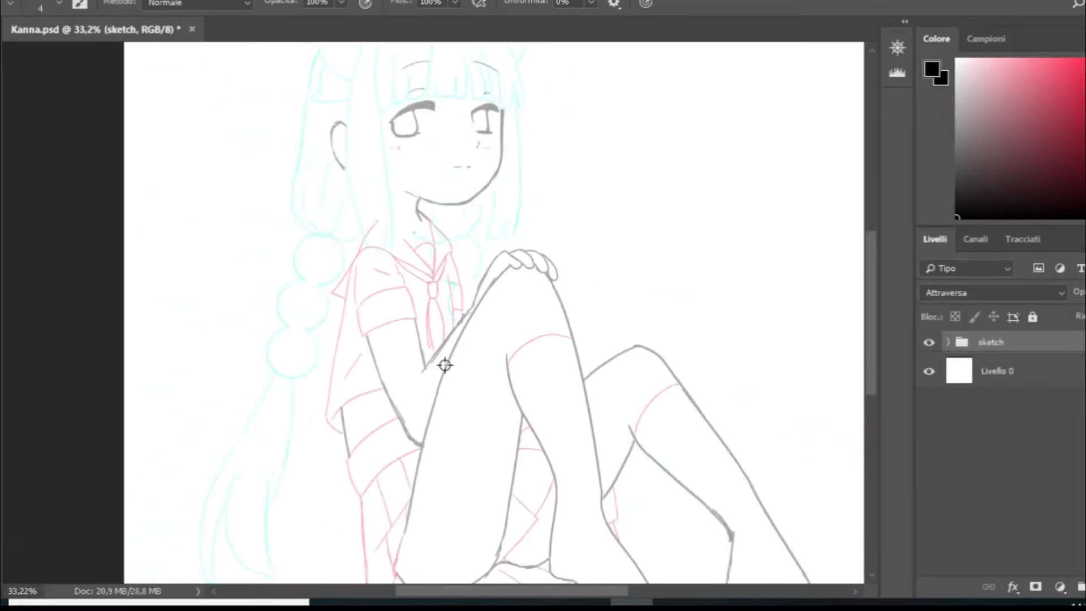
scroll(471, 503, "up", 3)
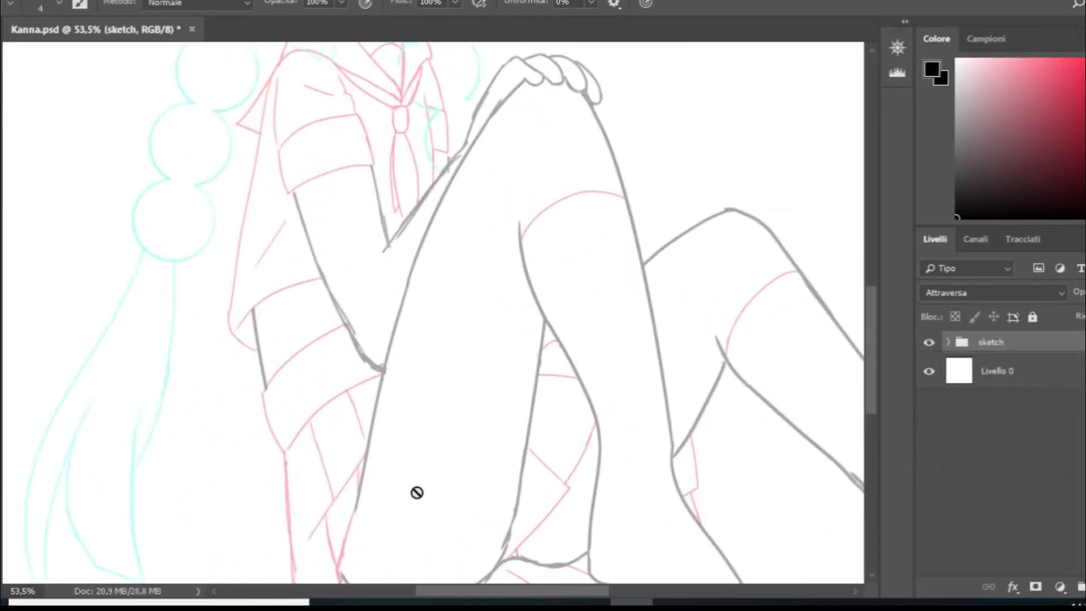
scroll(407, 376, "up", 6)
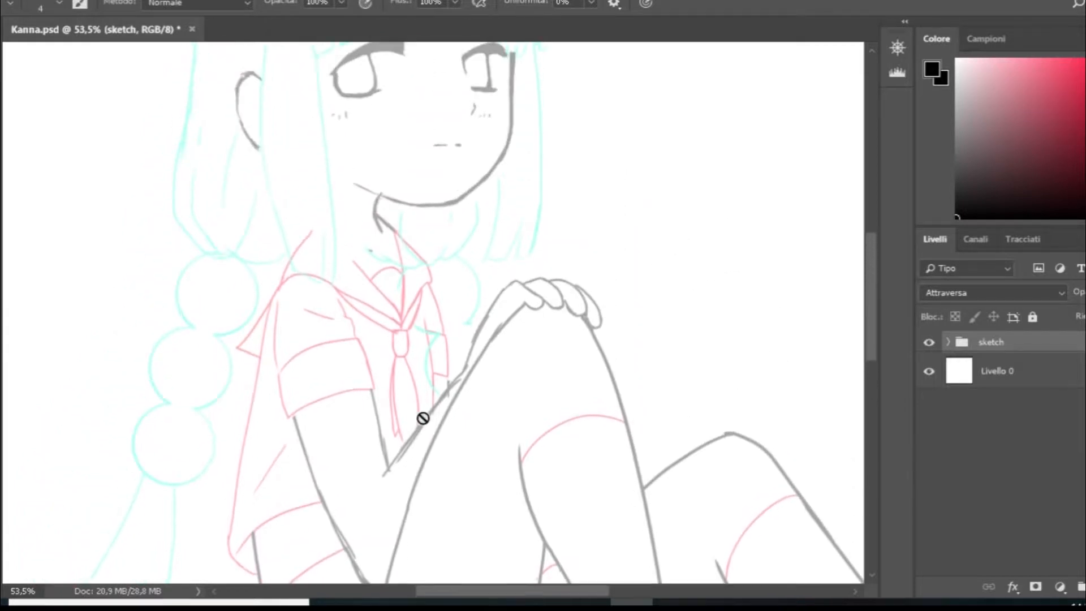
left_click(1085, 587)
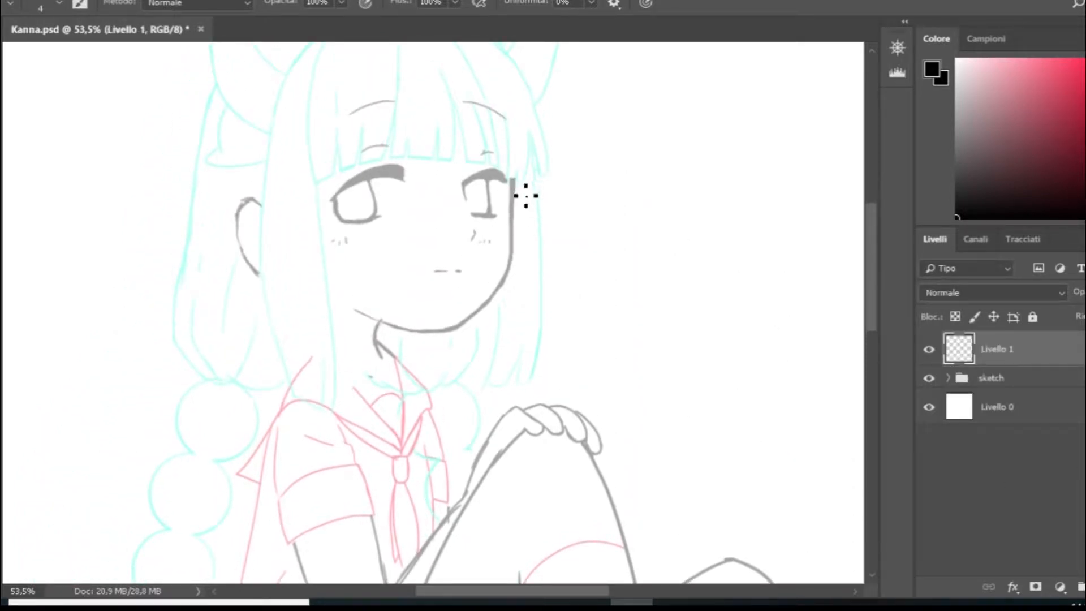
- Ink the side of the face from the fringe down to the cheek in black, redoing the stroke until it follows the sketch
left_click_drag(514, 170, 511, 252)
key("ctrl+z")
left_click_drag(515, 169, 512, 243)
key("ctrl+z")
left_click_drag(515, 170, 513, 249)
key("ctrl+z")
left_click_drag(515, 171, 514, 249)
key("ctrl+z")
mouse_move(515, 171)
left_mouse_down()
mouse_move(520, 291)
mouse_move(518, 270)
mouse_move(470, 323)
mouse_move(519, 270)
mouse_move(520, 253)
mouse_move(480, 310)
left_mouse_up()
key("ctrl+z")
- Try to ink the jaw curve from the cheek down towards the chin
left_click_drag(518, 240, 456, 327)
key("ctrl+z")
left_click_drag(512, 251, 463, 315)
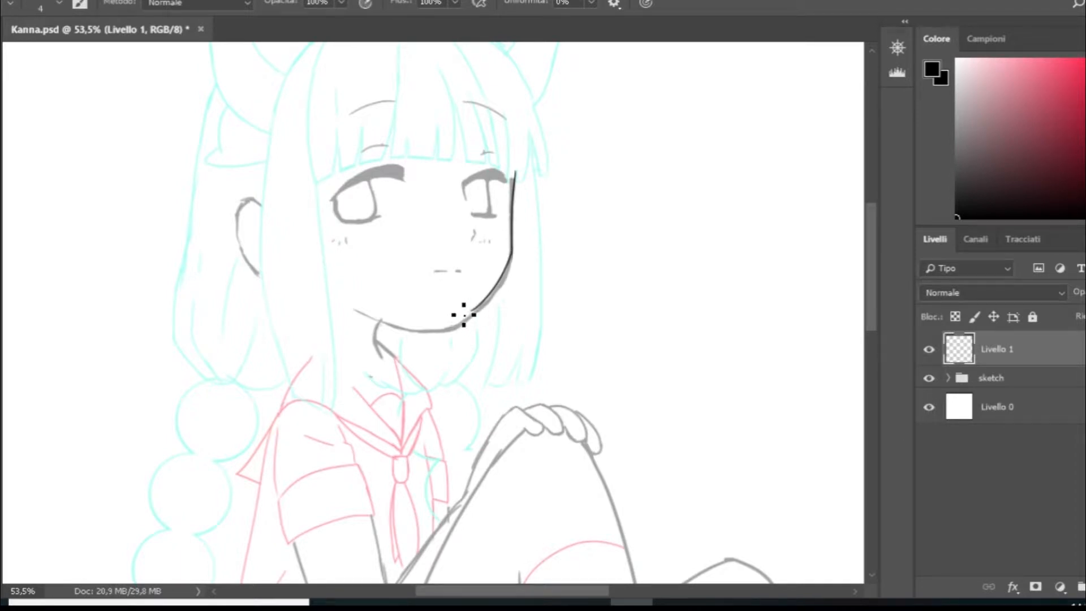
key("ctrl+z")
left_click_drag(513, 251, 464, 315)
key("ctrl+z")
left_click_drag(513, 249, 462, 314)
key("ctrl+z")
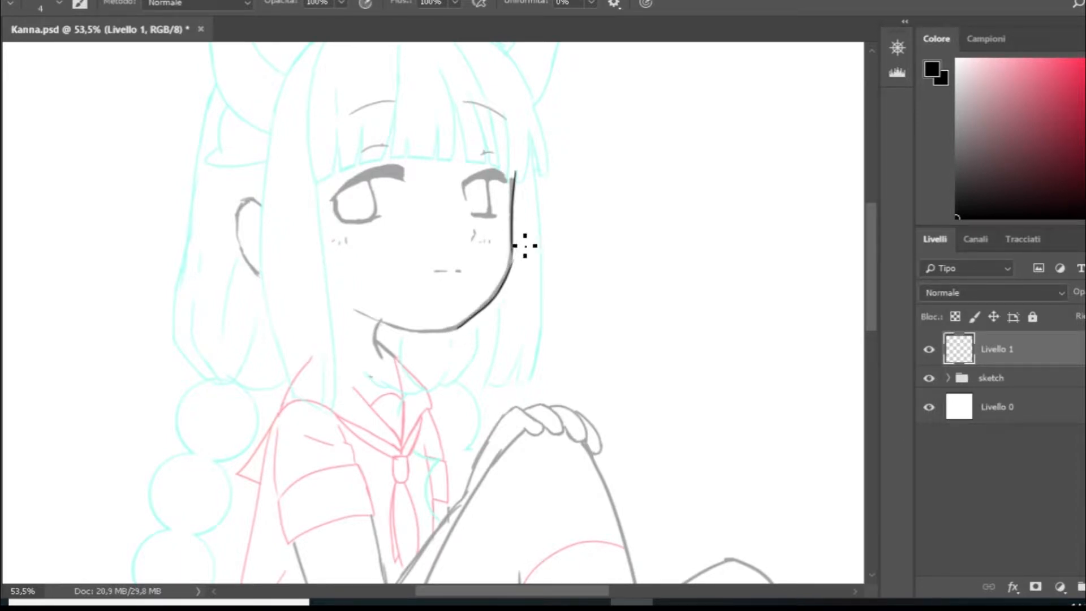
key("ctrl+z")
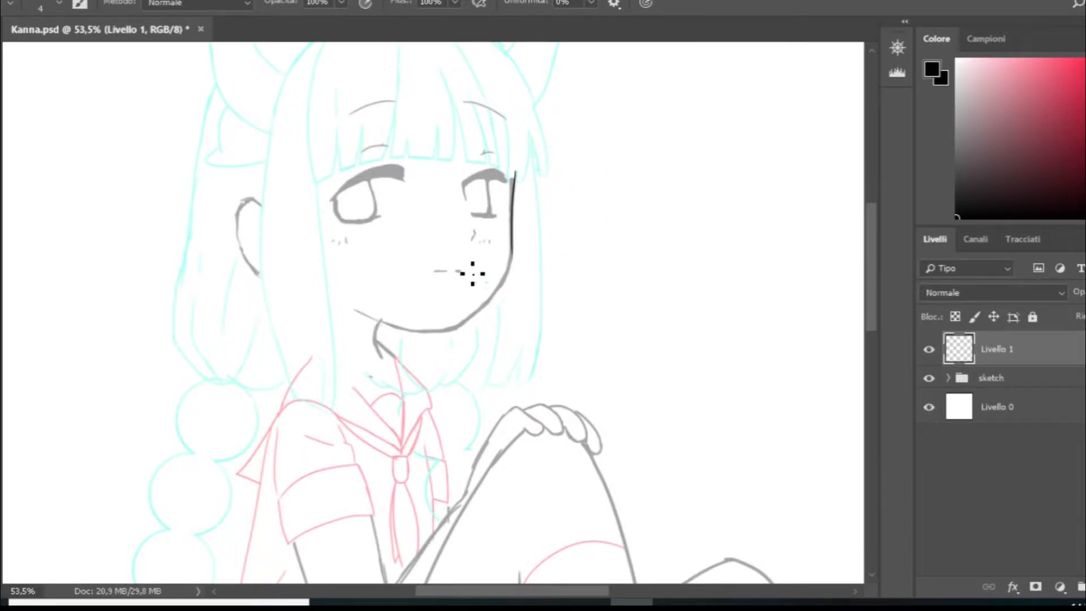
- Try to ink the jaw with a reversed stroke from the chin up to the cheek
scroll(526, 271, "up", 8)
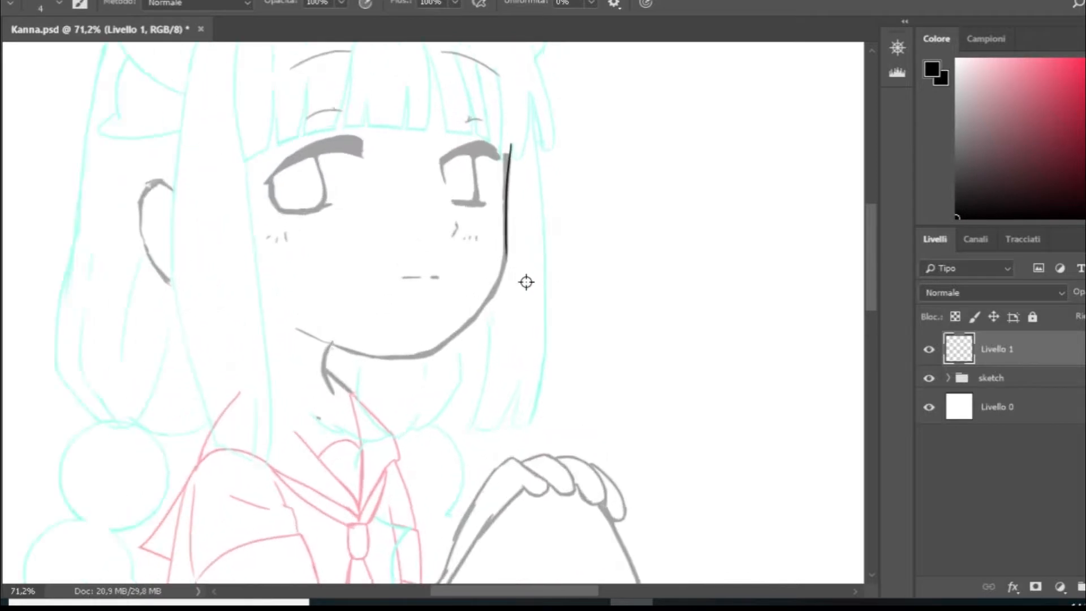
left_click_drag(389, 407, 523, 201)
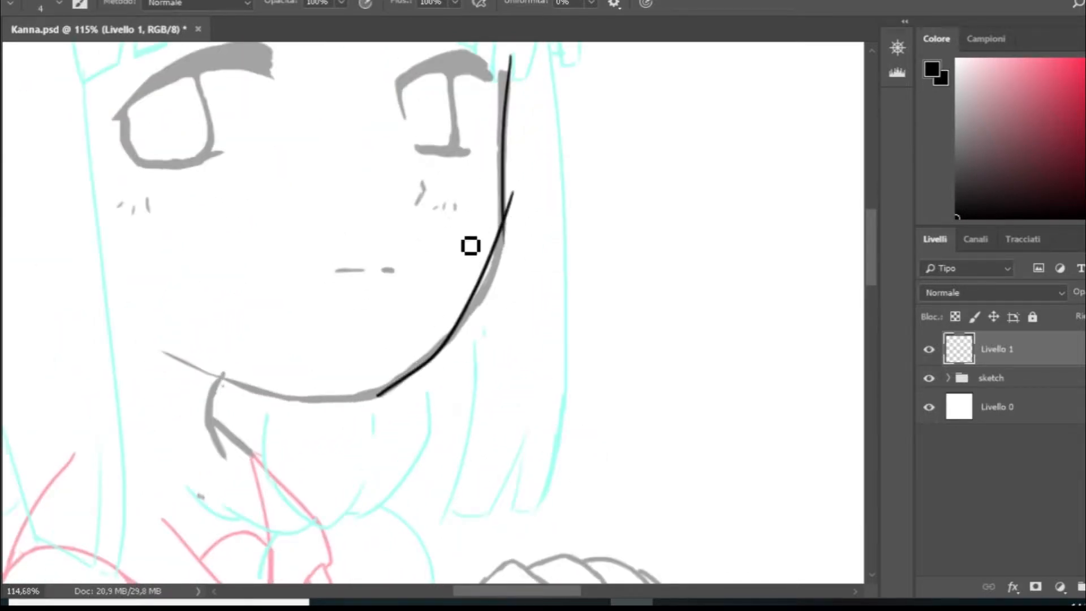
key("ctrl+z")
left_click_drag(391, 405, 526, 235)
key("ctrl+z")
mouse_move(392, 404)
left_mouse_down()
mouse_move(532, 273)
mouse_move(509, 251)
mouse_move(520, 232)
left_mouse_up()
key("ctrl+z")
mouse_move(389, 390)
left_mouse_down()
mouse_move(475, 320)
mouse_move(506, 247)
left_mouse_up()
key("ctrl+z")
mouse_move(386, 390)
left_mouse_down()
mouse_move(502, 249)
mouse_move(481, 202)
mouse_move(281, 225)
mouse_move(295, 383)
mouse_move(332, 412)
mouse_move(365, 410)
left_mouse_up()
key("ctrl+z")
- Rotate the canvas view to about 149° and ink the jaw curve from beside the chin to the cheek line
key("r")
key("b")
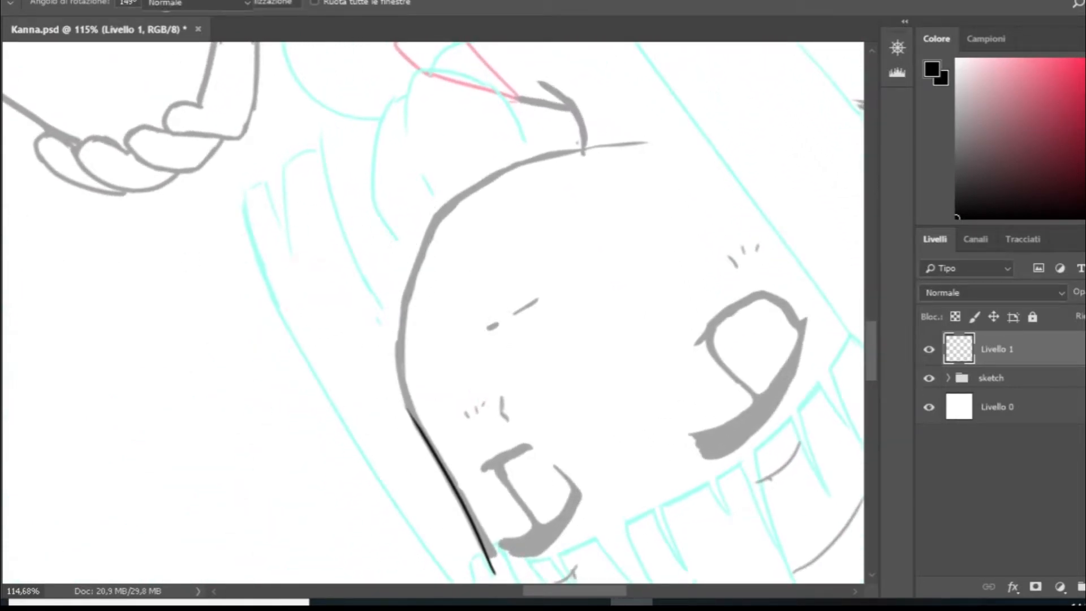
left_click_drag(449, 204, 399, 403)
key("ctrl+z")
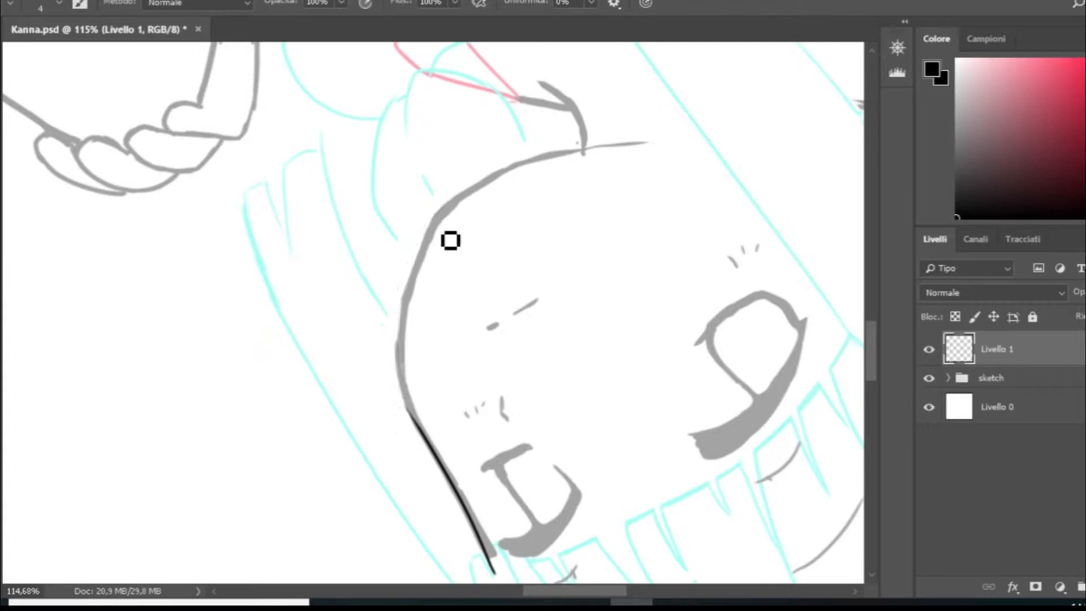
mouse_move(451, 201)
left_mouse_down()
mouse_move(415, 270)
mouse_move(424, 289)
mouse_move(404, 389)
left_mouse_up()
key("ctrl+z")
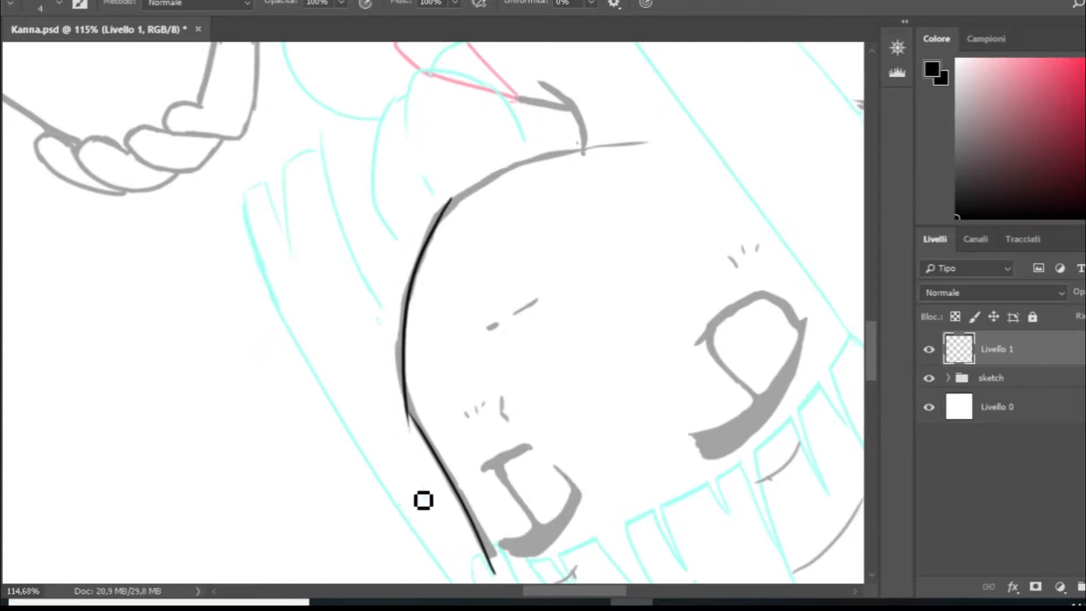
- Try to smooth the corner between the cheek line and the jaw curve with an overlapping stroke
left_click_drag(398, 351, 446, 486)
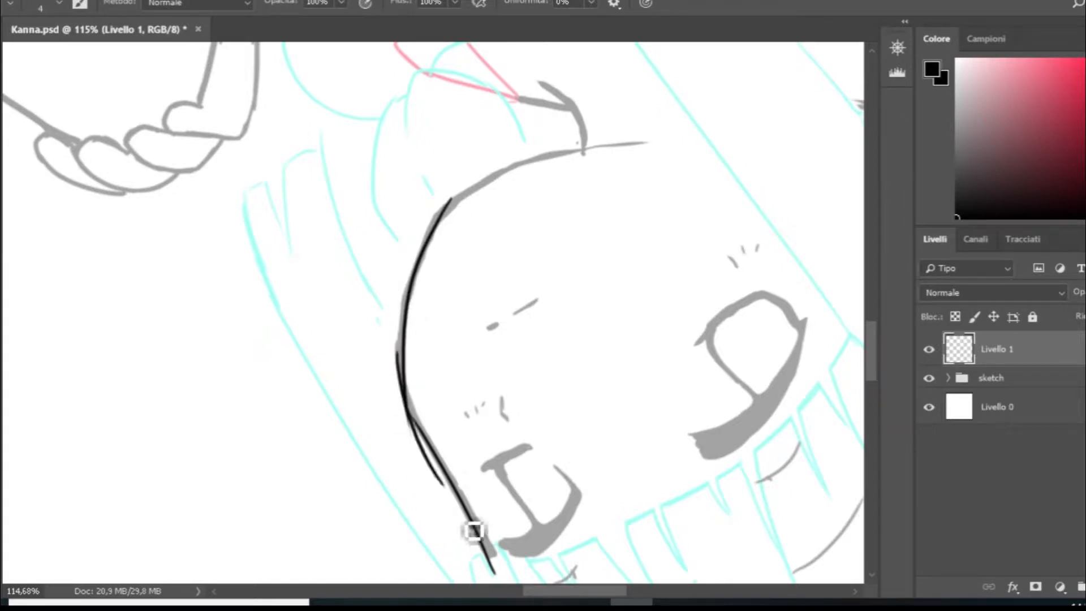
key("ctrl+z")
left_click_drag(398, 347, 456, 499)
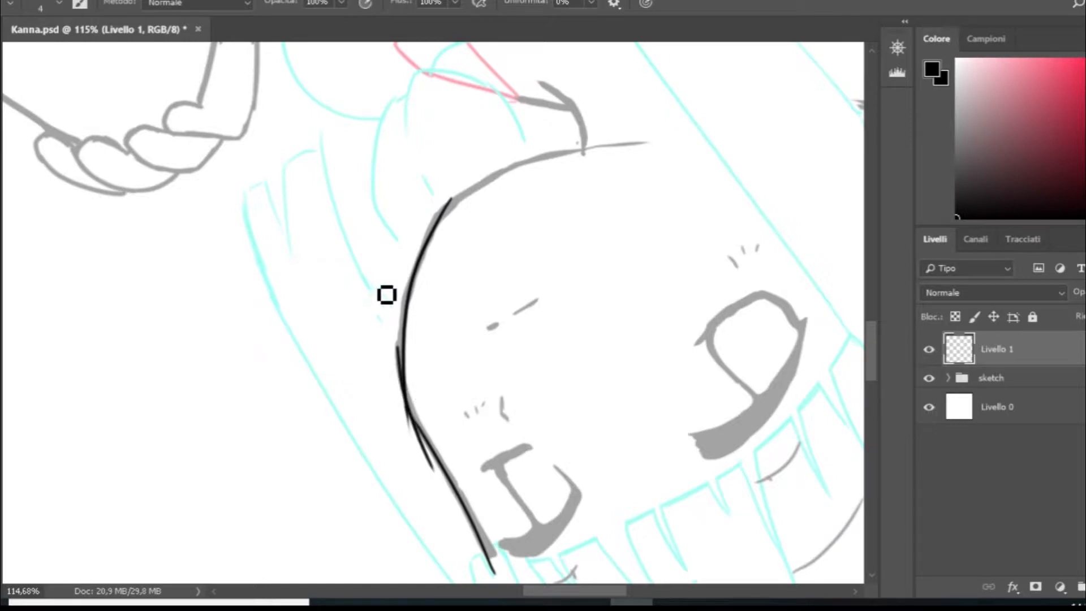
key("r")
mouse_move(538, 260)
left_mouse_down()
mouse_move(451, 188)
mouse_move(303, 279)
mouse_move(327, 332)
mouse_move(324, 316)
mouse_move(429, 243)
mouse_move(322, 315)
mouse_move(325, 333)
left_mouse_up()
key("b")
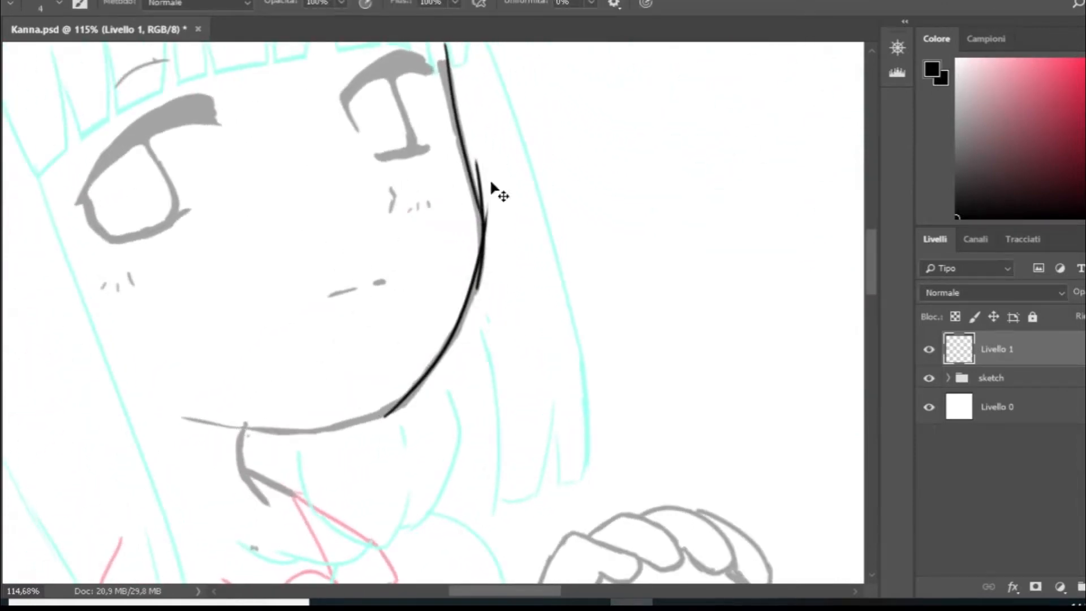
key("ctrl+z")
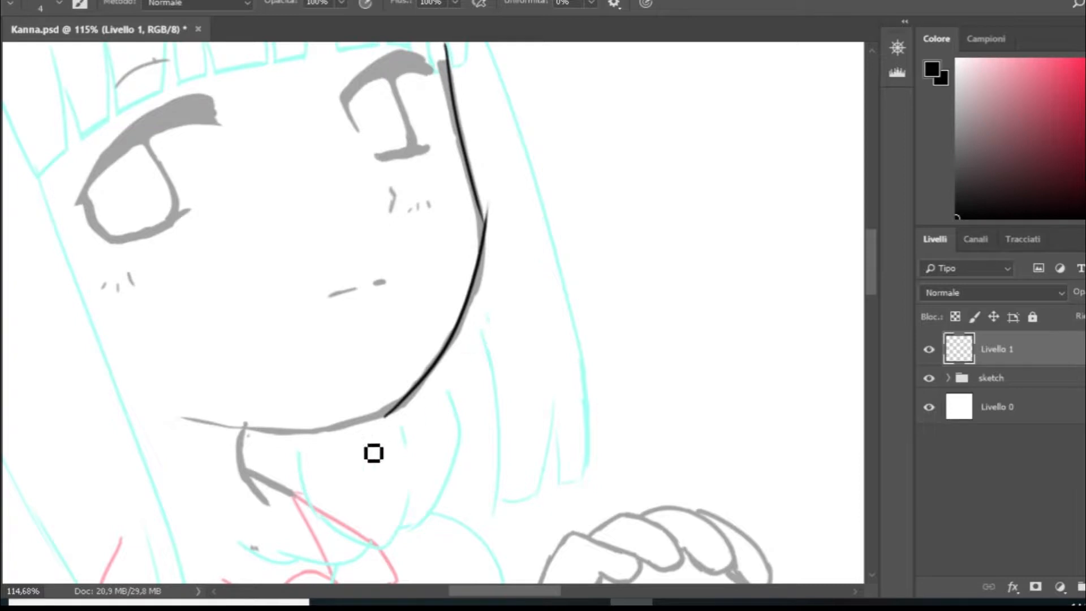
- Blend the cheek and jaw lines with a short overlapping stroke and erase the protruding ends
left_click_drag(478, 184, 489, 300)
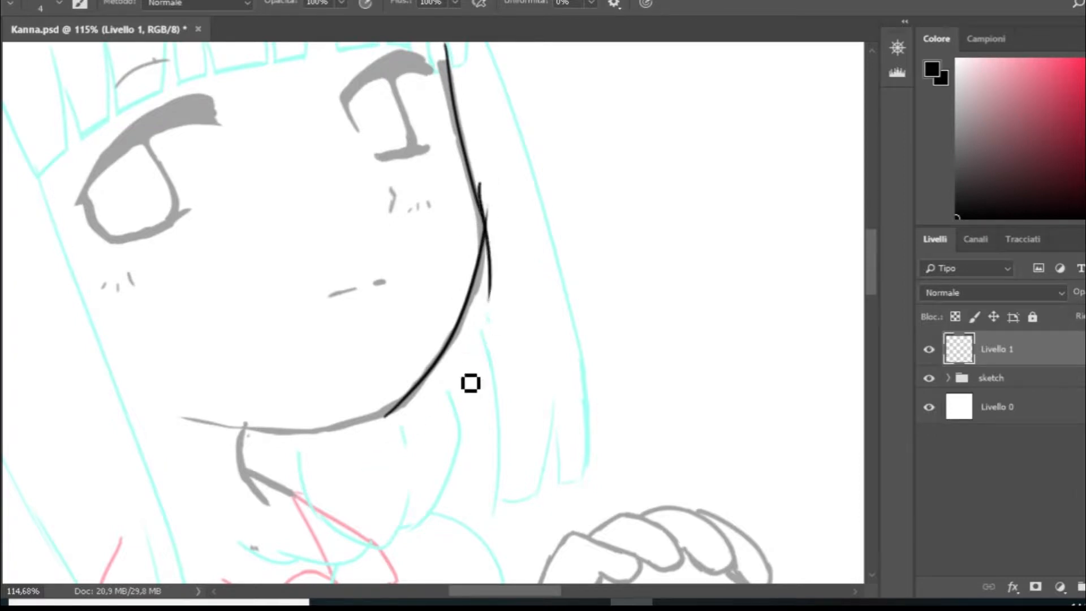
key("ctrl+z")
left_click_drag(486, 213, 477, 291)
key("ctrl+z")
left_click_drag(491, 201, 458, 354)
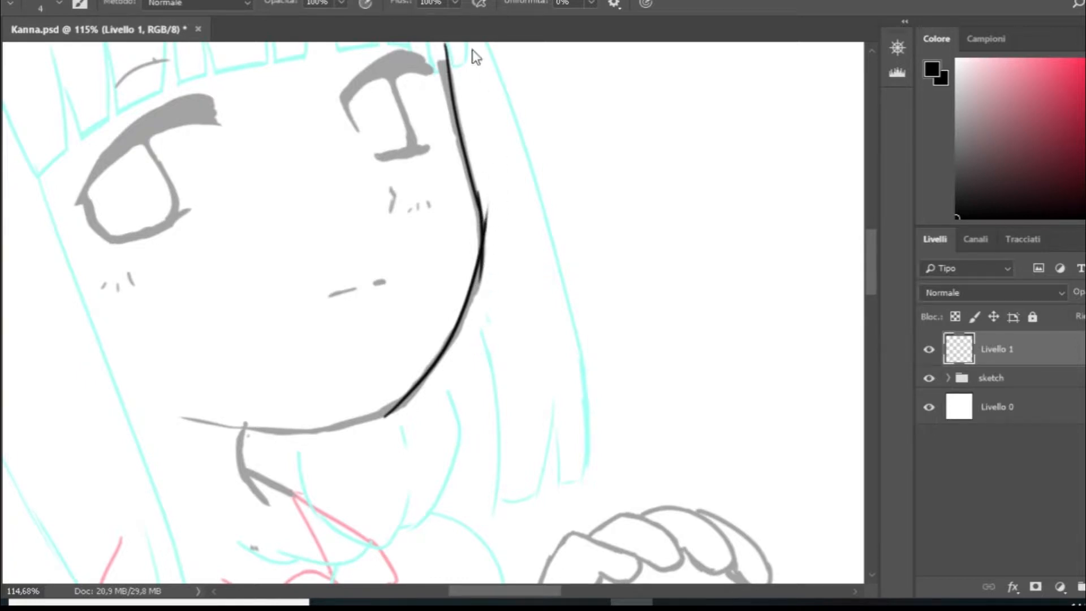
key("e")
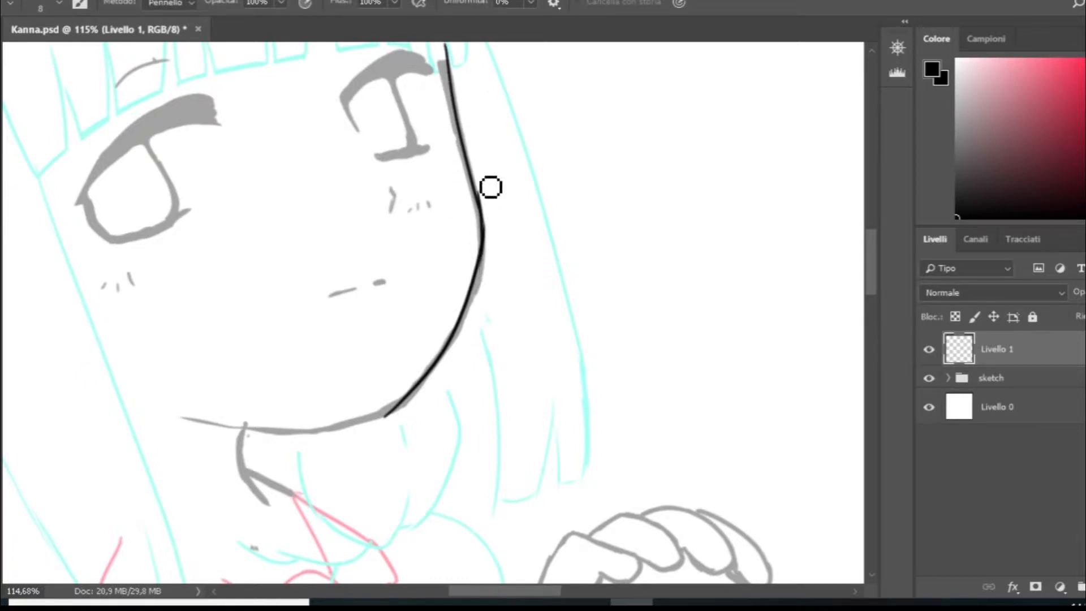
key("b")
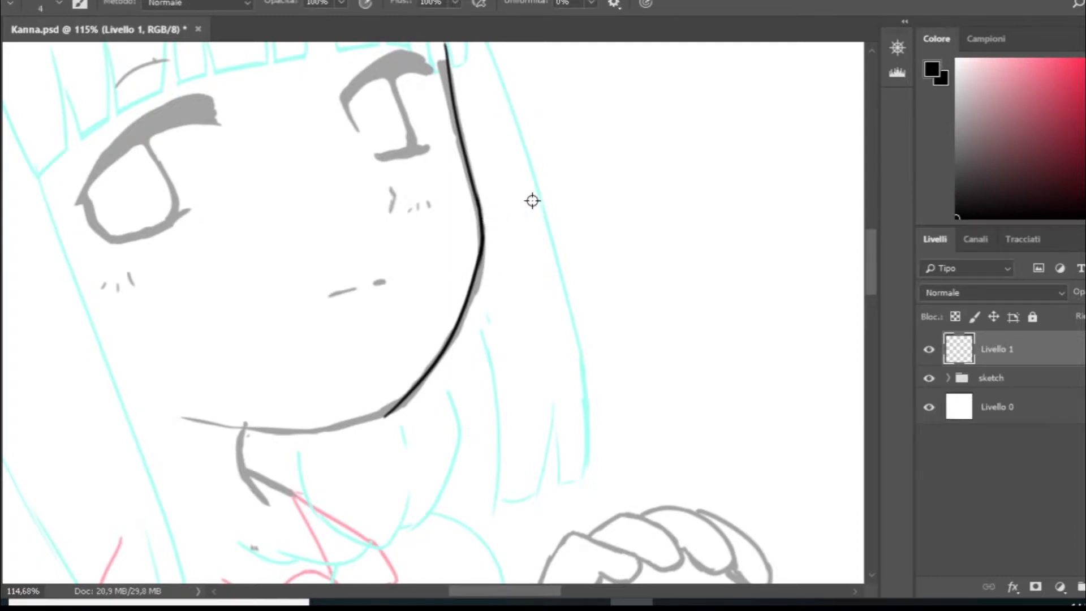
- Restore the sketch group to full opacity and delete the ink layer above it
scroll(532, 201, "down", 3)
left_click(1056, 377)
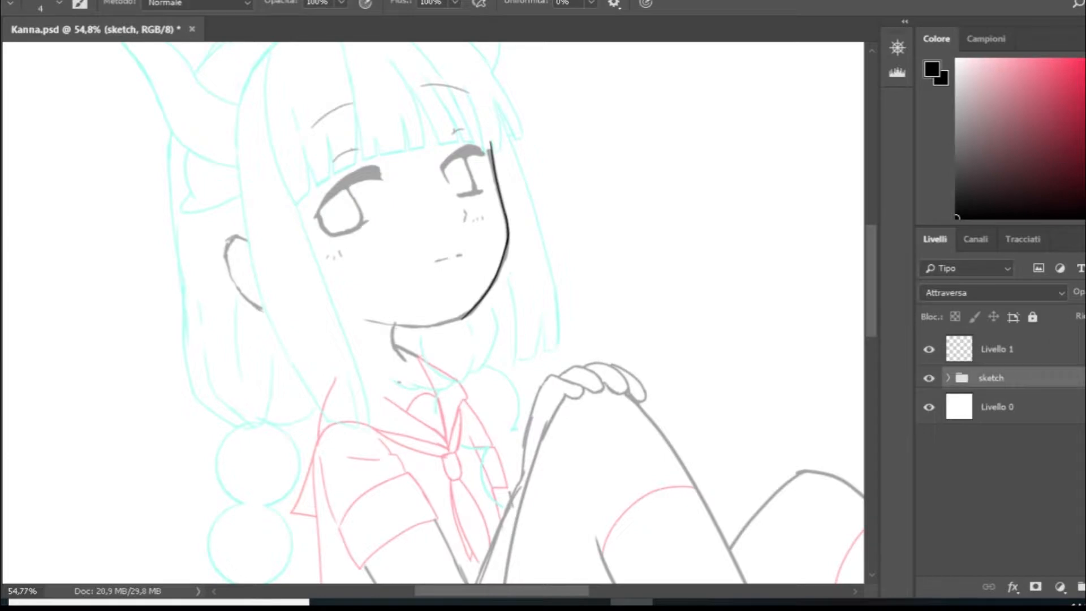
left_click_drag(1085, 306, 1075, 306)
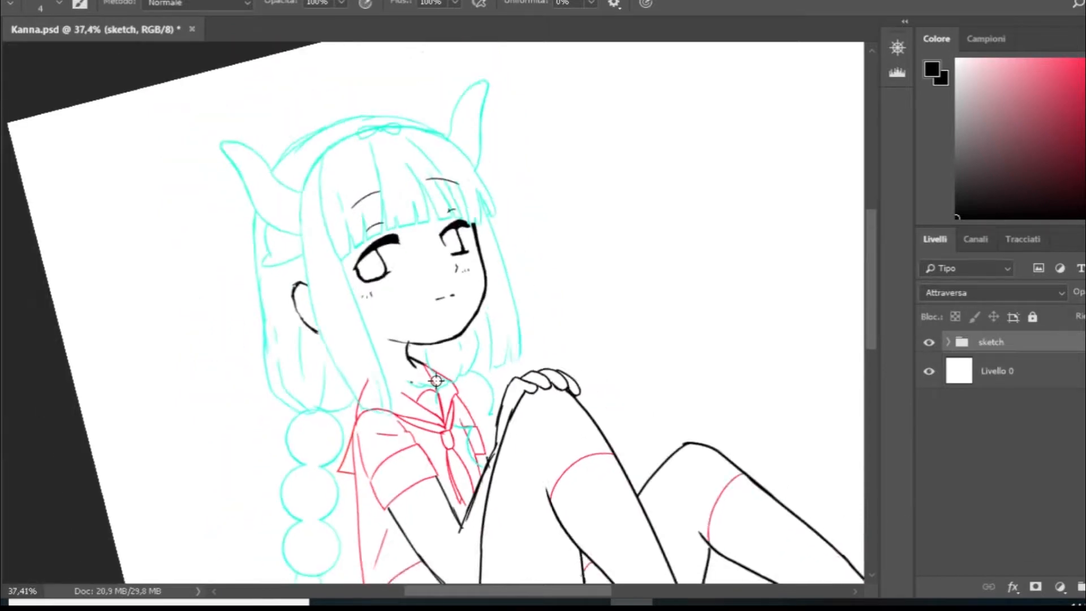
scroll(435, 380, "down", 2)
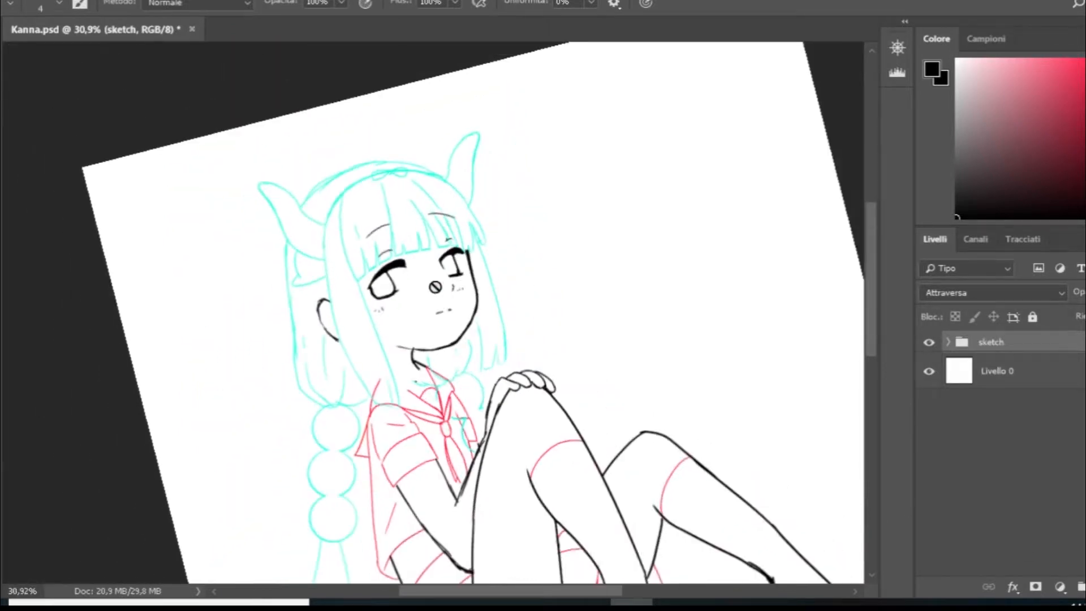
scroll(436, 287, "up", 3)
scroll(435, 287, "down", 3)
- Rotate the canvas view back upright and frame the character's head
key("r")
left_click_drag(374, 230, 417, 213)
left_click(273, 5)
key("b")
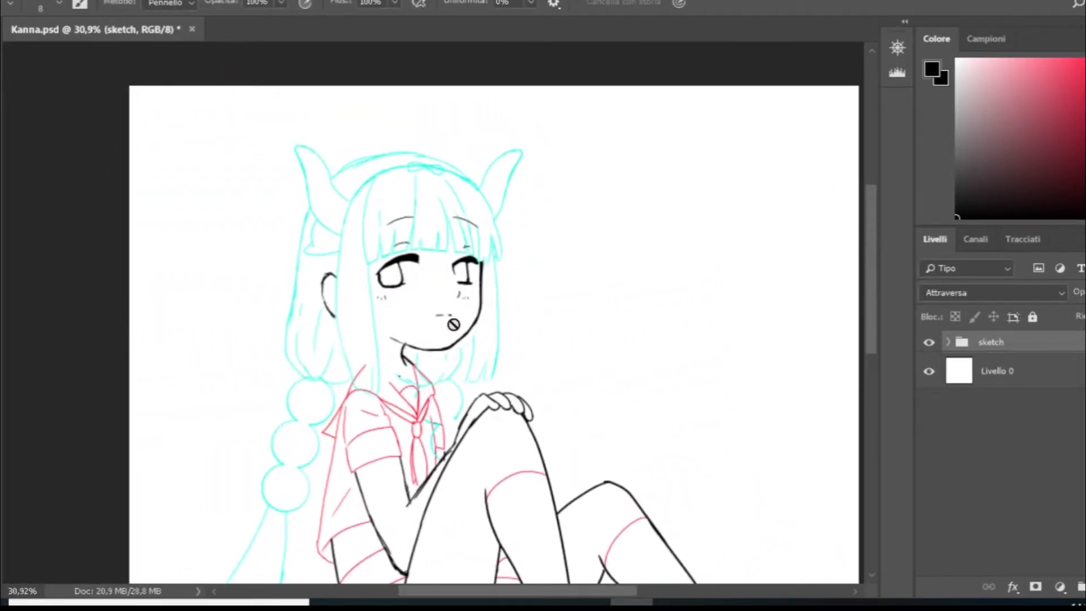
scroll(446, 323, "up", 3)
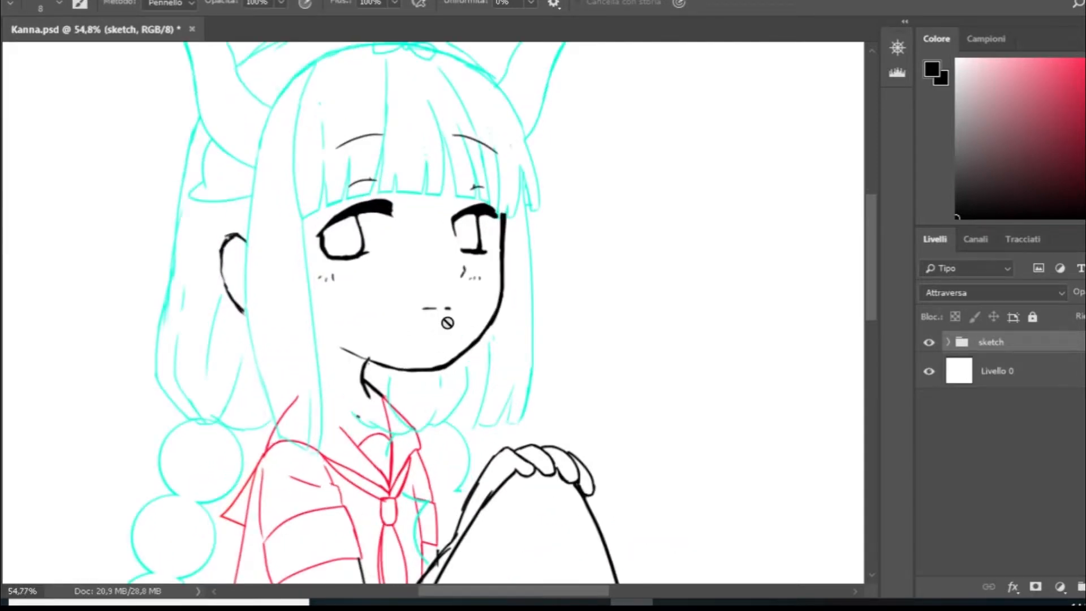
scroll(446, 322, "up", 2)
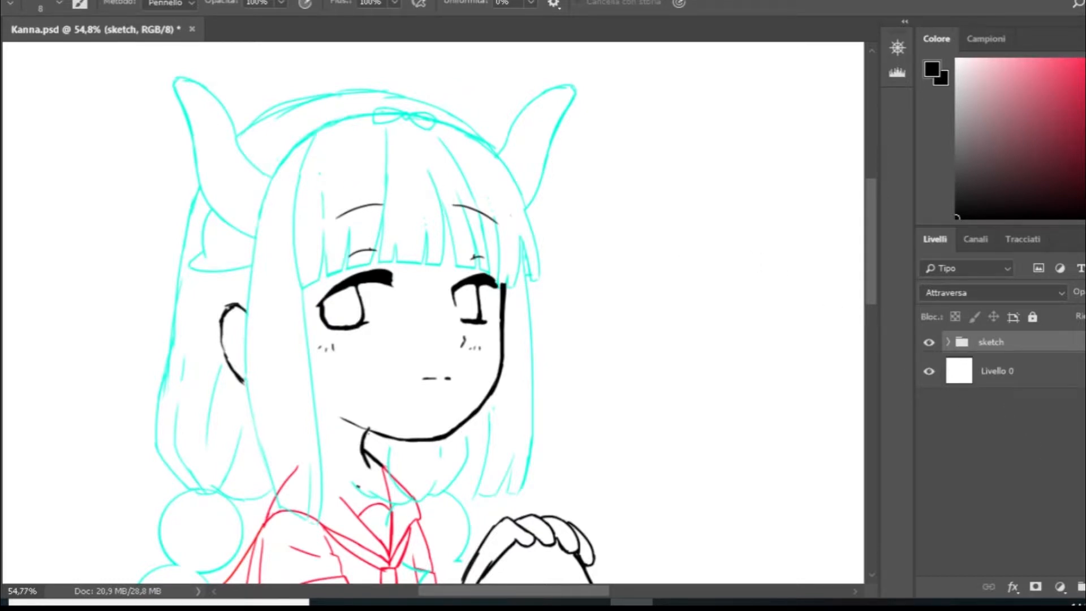
- Add a new layer above the sketch group and lower the sketch group's opacity
key("ctrl+shift+alt+n")
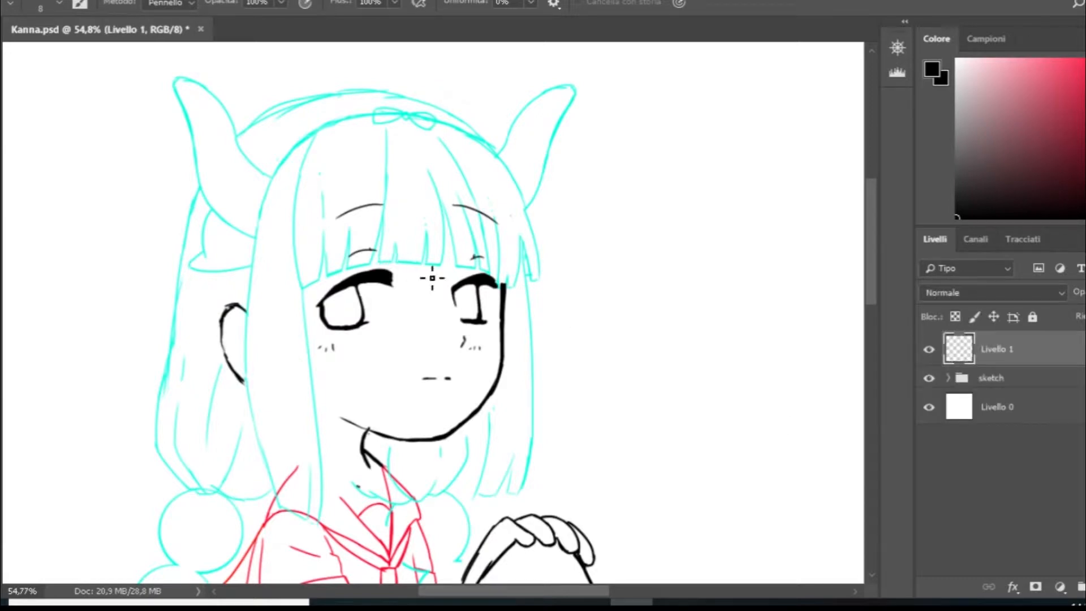
scroll(438, 299, "down", 6)
left_click(991, 380)
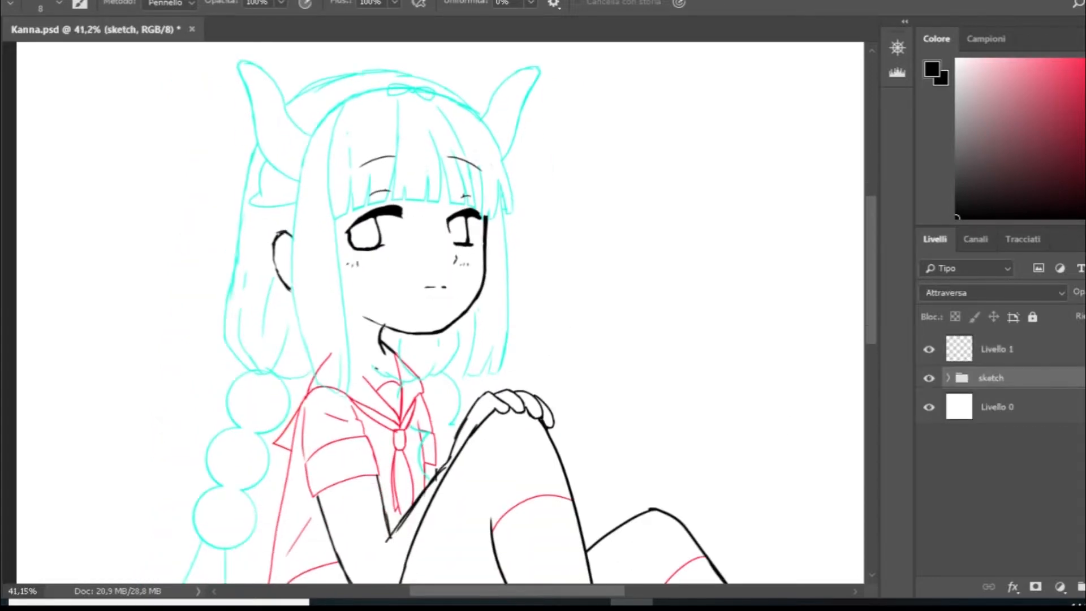
left_click_drag(1085, 306, 1081, 306)
left_click(1008, 355)
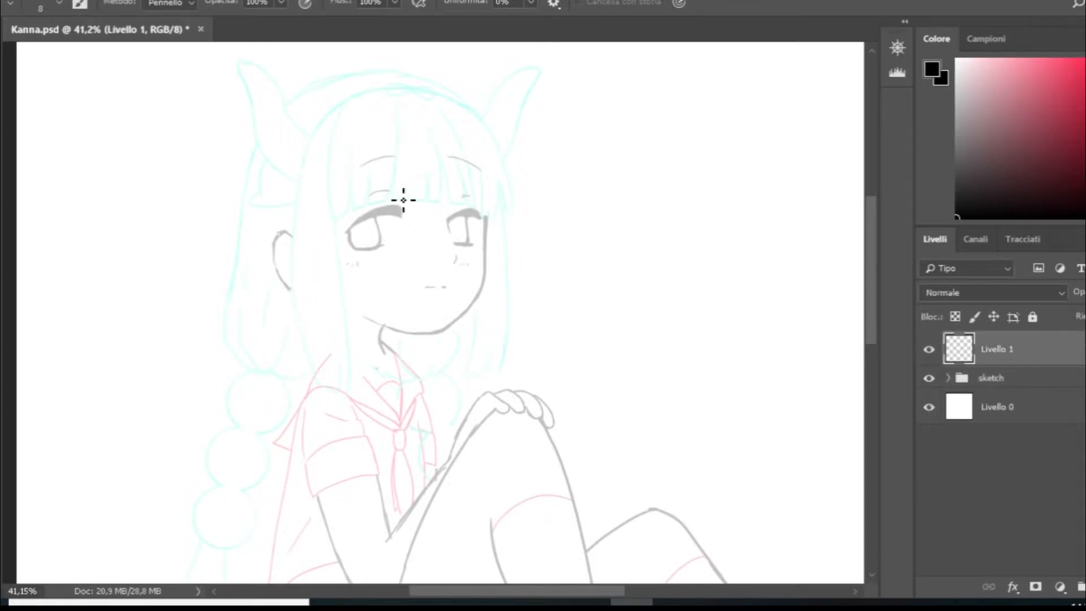
- Trace the strands of the bangs over the faded sketch with a thick 20 px black brush
scroll(419, 145, "up", 4)
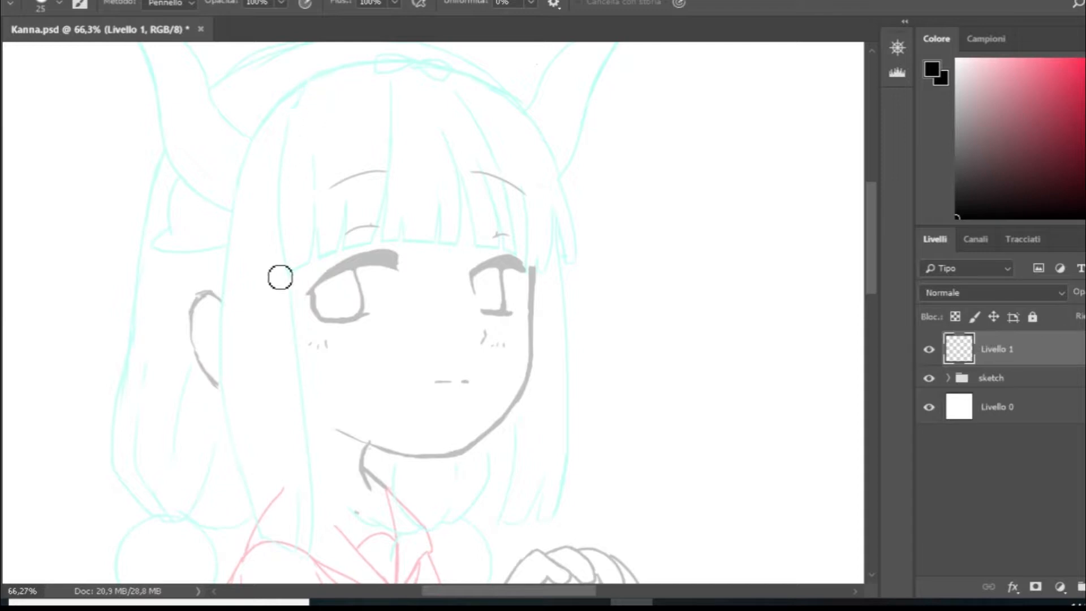
key("b")
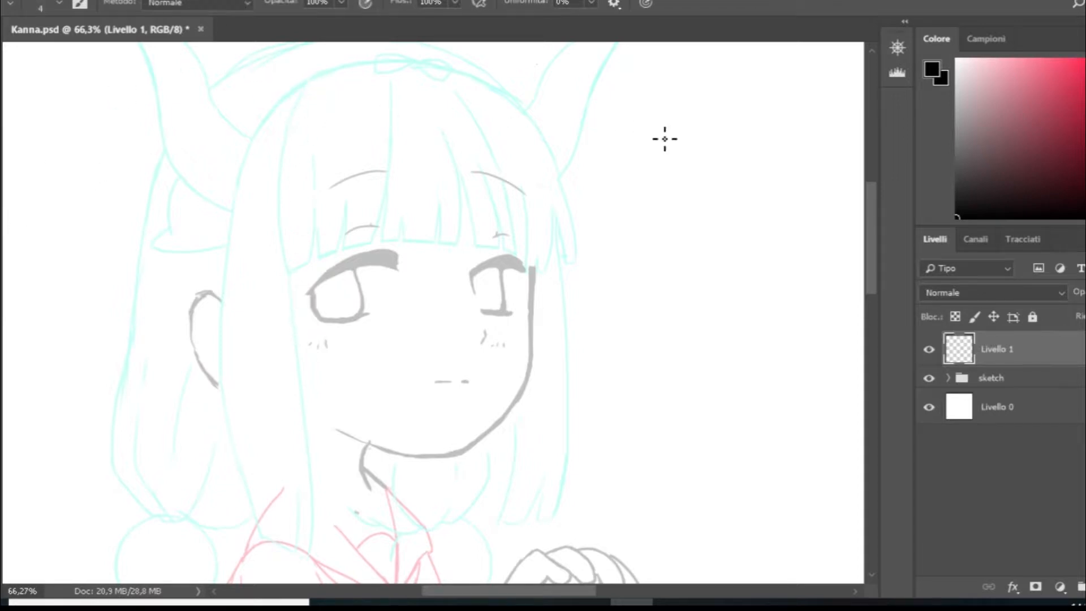
key("bracketright")
key("bracketright")
key("bracketright")
key("bracketright")
key("bracketright")
key("bracketright")
key("bracketright")
key("bracketright")
mouse_move(311, 82)
left_mouse_down()
mouse_move(285, 277)
mouse_move(310, 262)
mouse_move(313, 164)
left_mouse_up()
left_click_drag(312, 264, 339, 254)
left_click_drag(346, 181, 343, 258)
left_click_drag(378, 252, 381, 106)
mouse_move(378, 244)
left_mouse_down()
mouse_move(412, 231)
mouse_move(409, 244)
mouse_move(460, 251)
mouse_move(432, 123)
left_mouse_up()
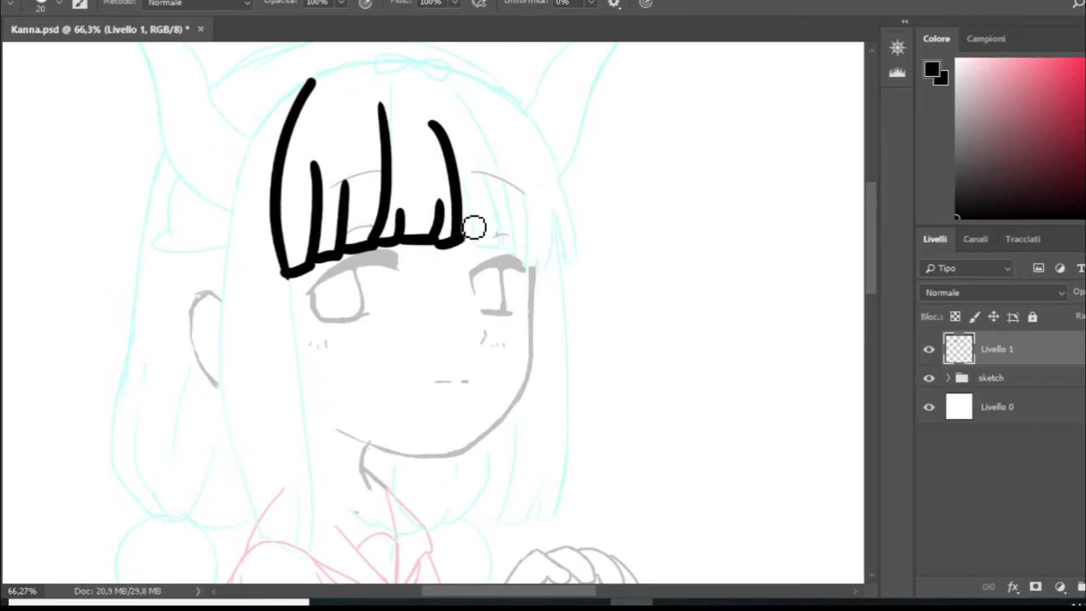
mouse_move(459, 168)
left_mouse_down()
mouse_move(476, 261)
mouse_move(503, 247)
mouse_move(477, 163)
left_mouse_up()
mouse_move(504, 247)
left_mouse_down()
mouse_move(520, 251)
mouse_move(487, 123)
left_mouse_up()
mouse_move(524, 256)
left_mouse_down()
mouse_move(552, 273)
mouse_move(548, 195)
left_mouse_up()
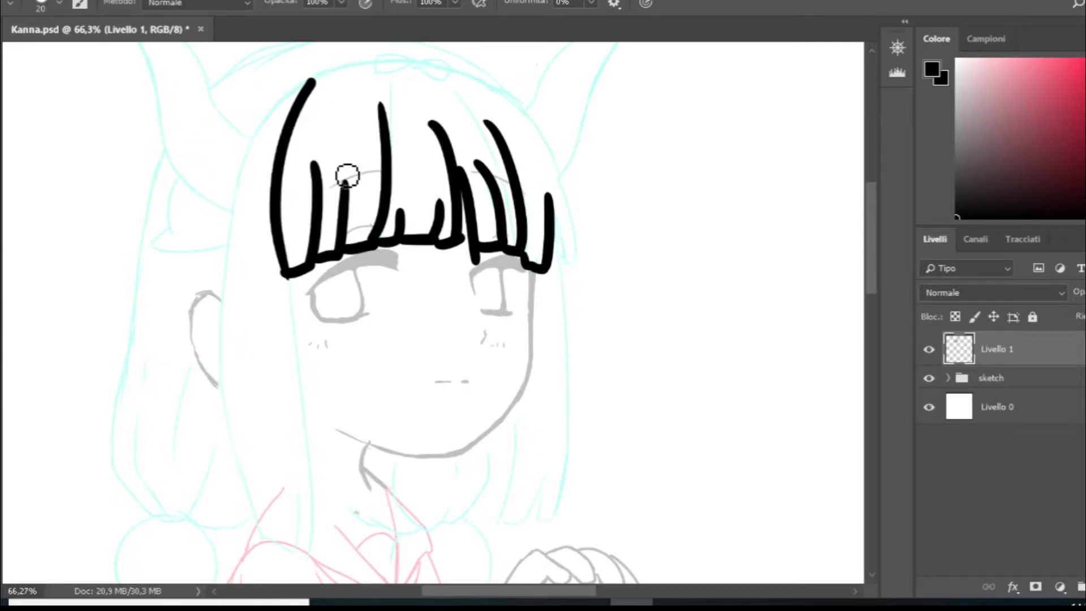
- Lower the opacity of the thick bangs layer, add a new layer above it and hide the sketch group
left_click_drag(1085, 305, 1080, 306)
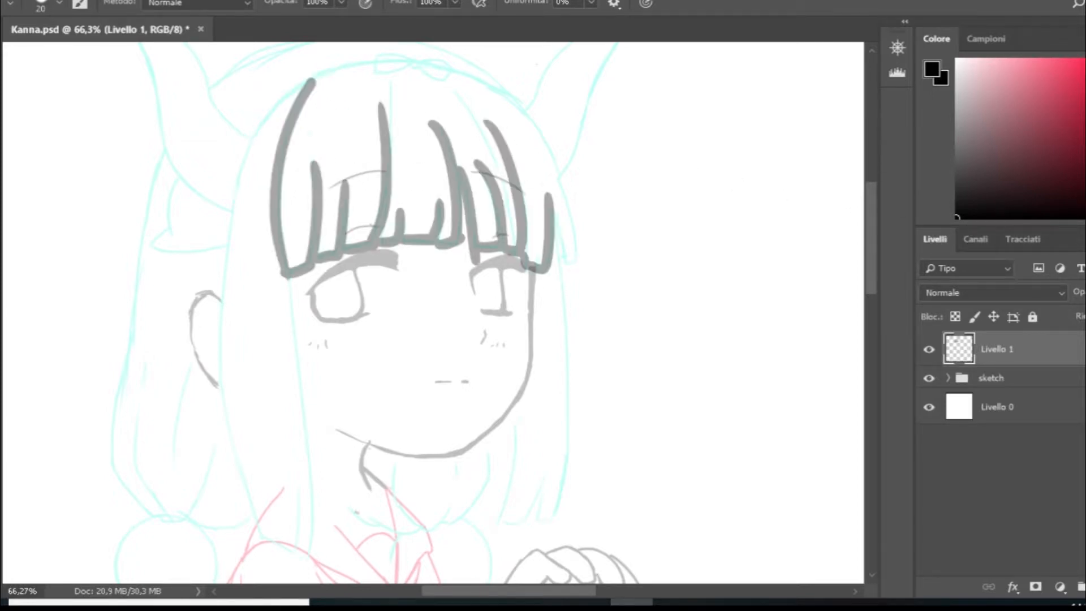
key("ctrl+shift+alt+n")
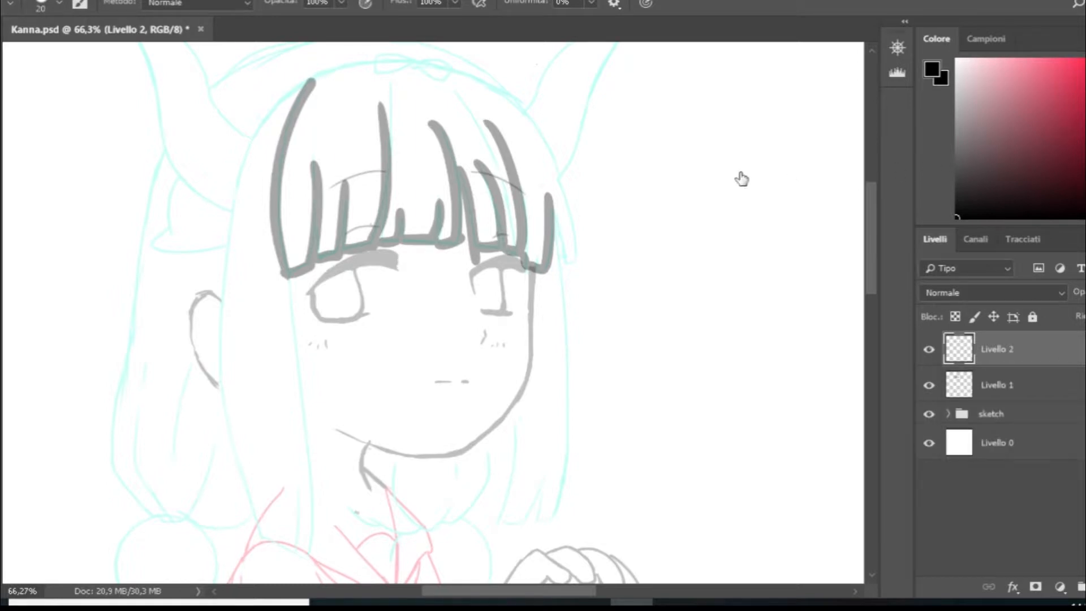
left_click(929, 414)
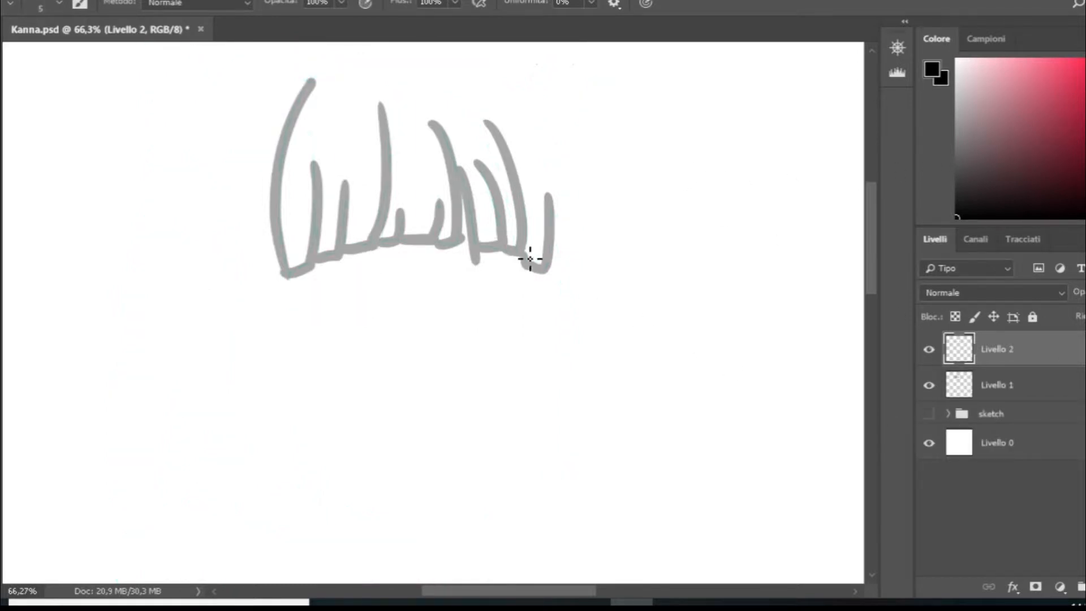
- Try to trace the outer edge of the bangs' first thick strand with a thin 5 px brush
left_click_drag(292, 259, 290, 127)
key("s")
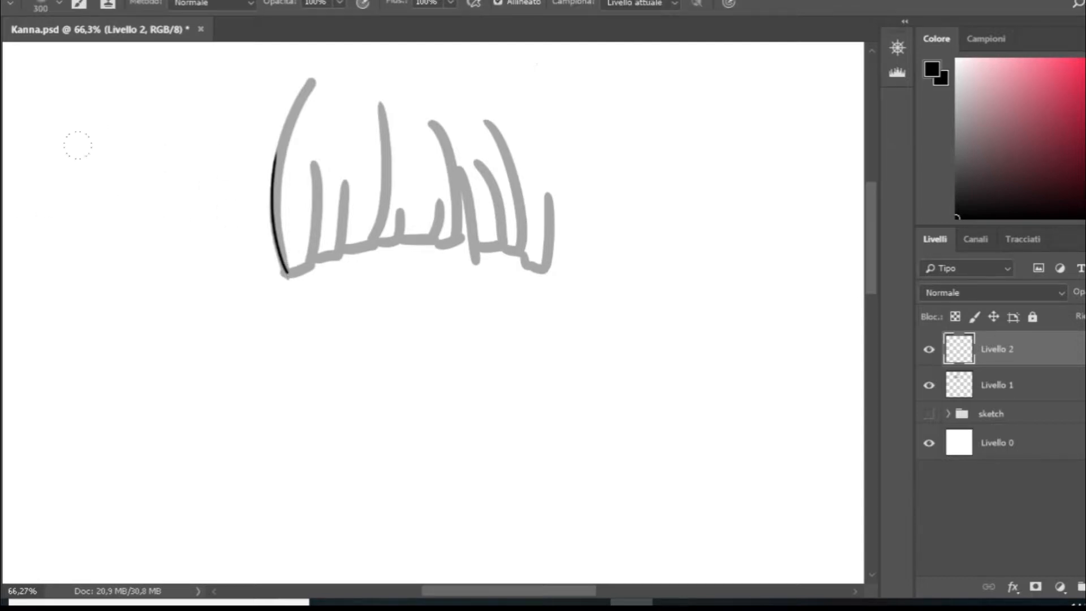
key("b")
key("ctrl+z")
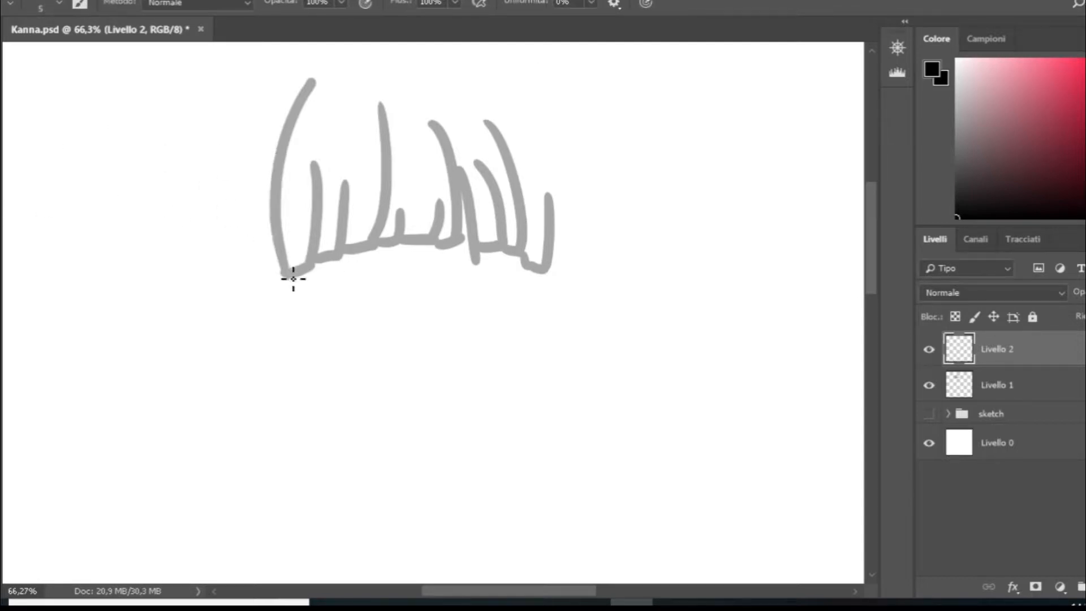
left_click_drag(287, 273, 267, 141)
key("ctrl+z")
mouse_move(289, 268)
left_mouse_down()
mouse_move(308, 135)
mouse_move(291, 271)
mouse_move(272, 185)
left_mouse_up()
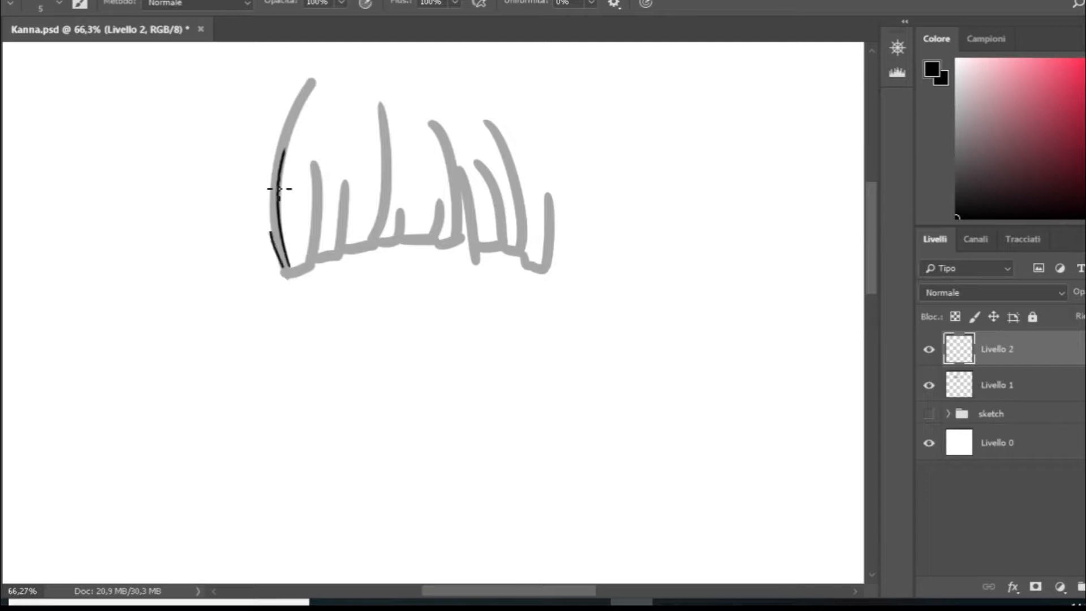
key("ctrl+z")
key("ctrl+z")
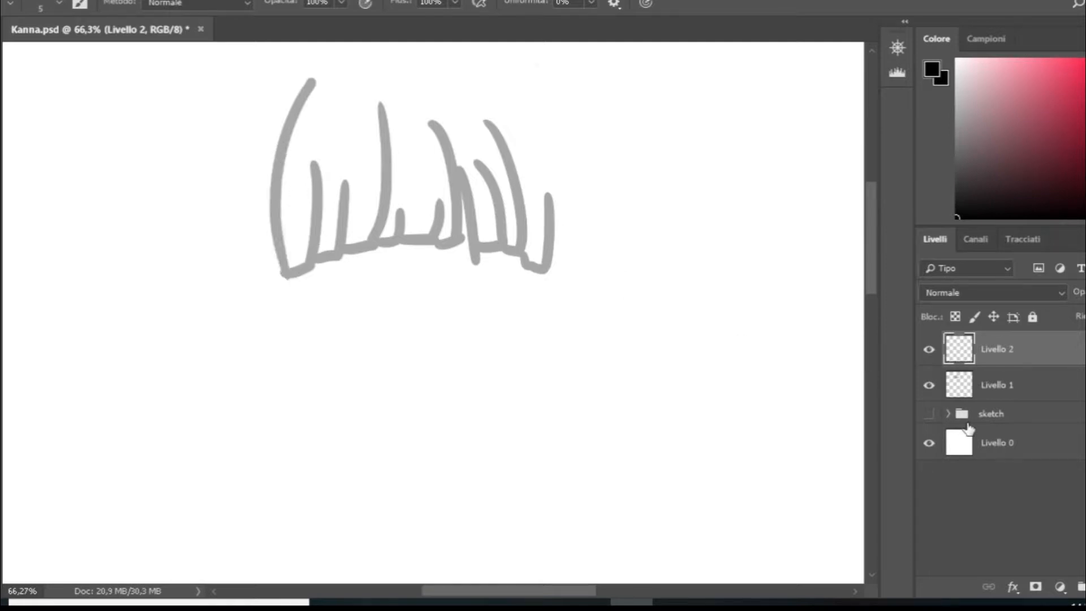
- Delete both bangs layers and show the sketch group again at full opacity
key("Delete")
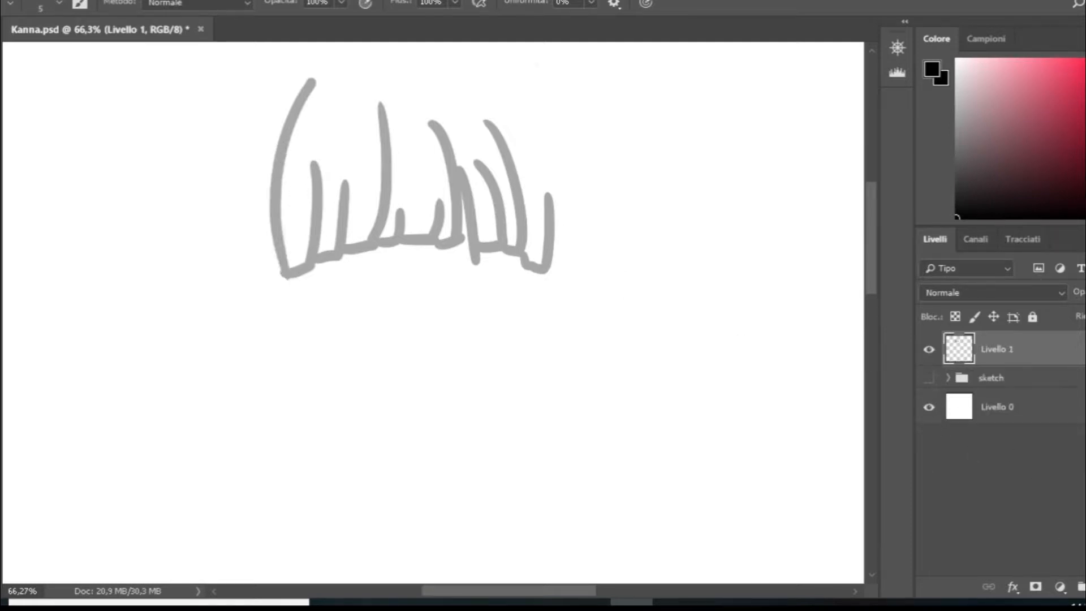
key("Delete")
left_click(929, 342)
scroll(503, 331, "down", 3)
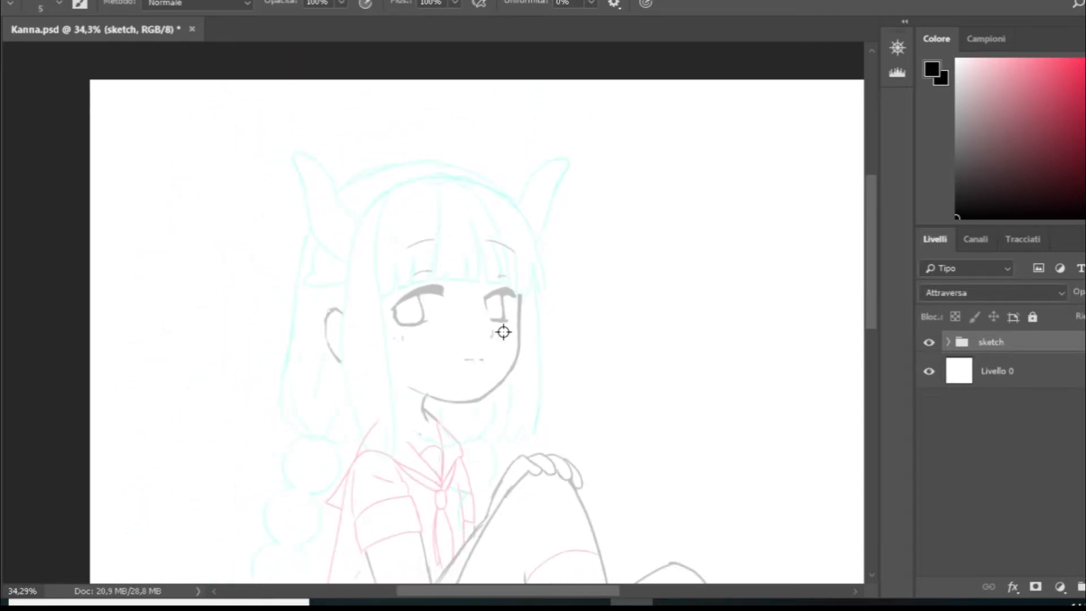
scroll(503, 333, "down", 2)
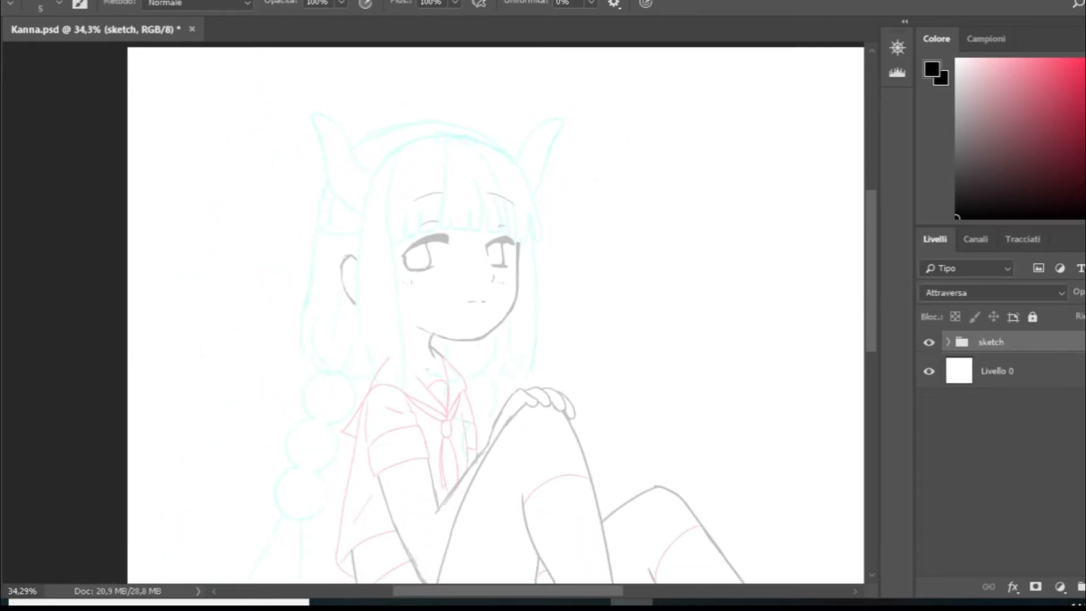
scroll(504, 332, "down", 5)
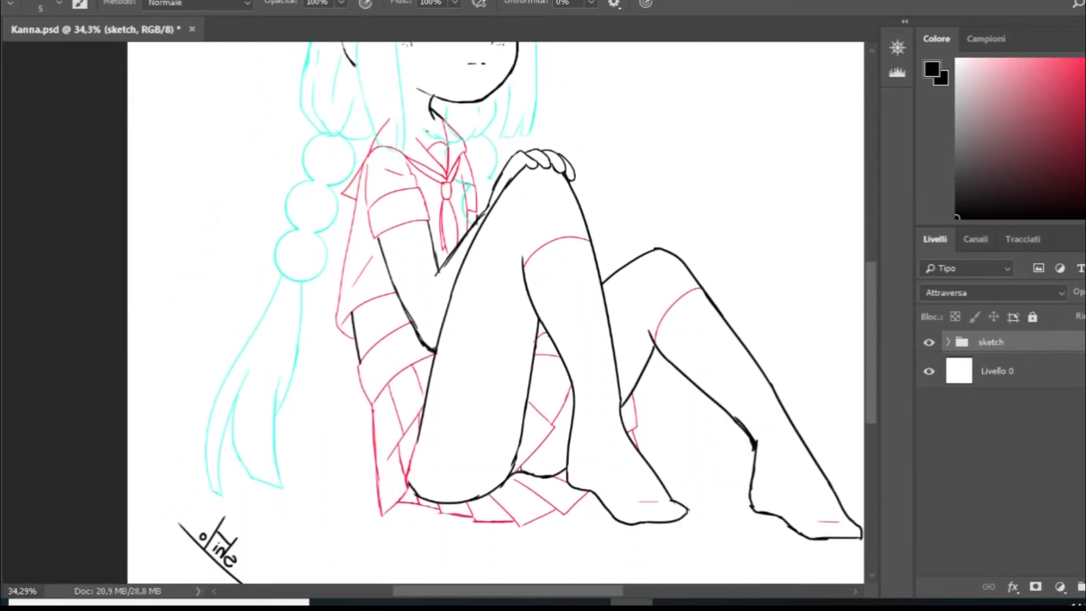
scroll(504, 333, "up", 5)
left_click_drag(557, 591, 604, 588)
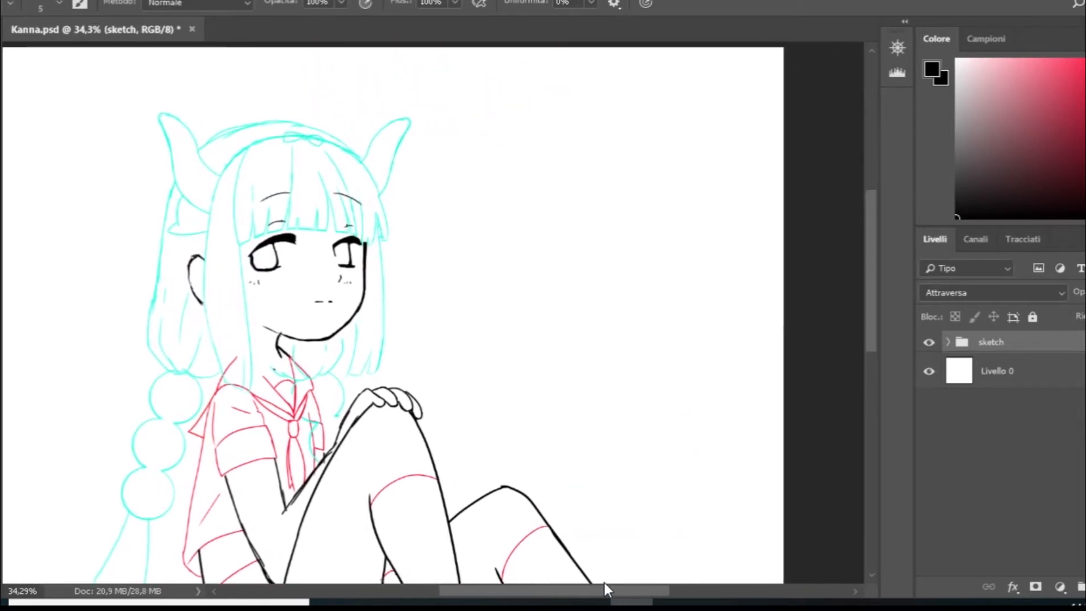
scroll(589, 392, "down", 1)
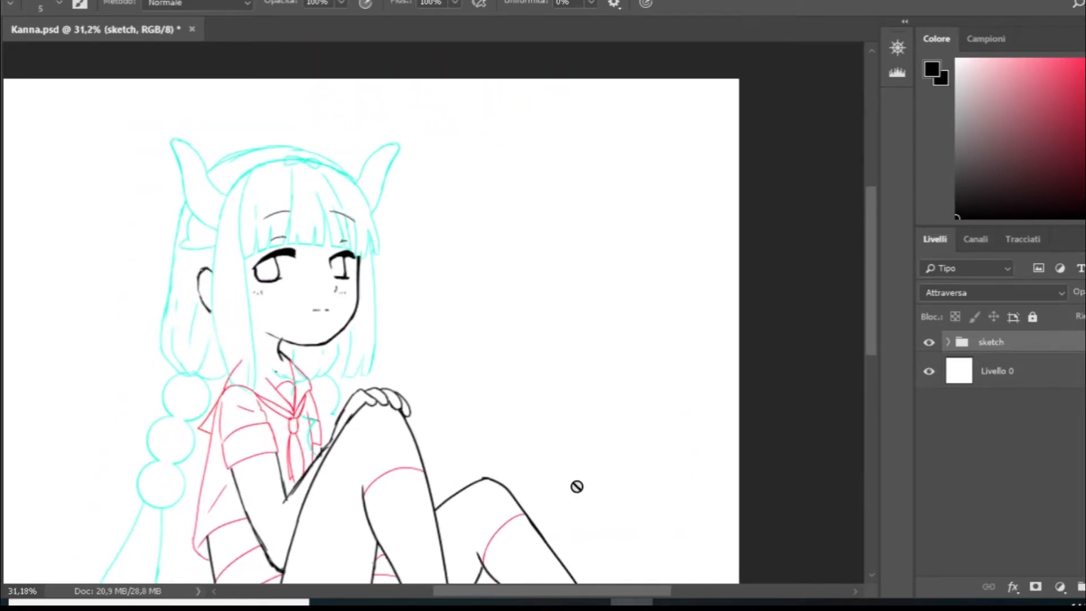
- Add a new layer above the sketch group and handwrite "1. clean" in dark red beside the character's head
left_click(1078, 588)
left_click_drag(650, 588, 657, 588)
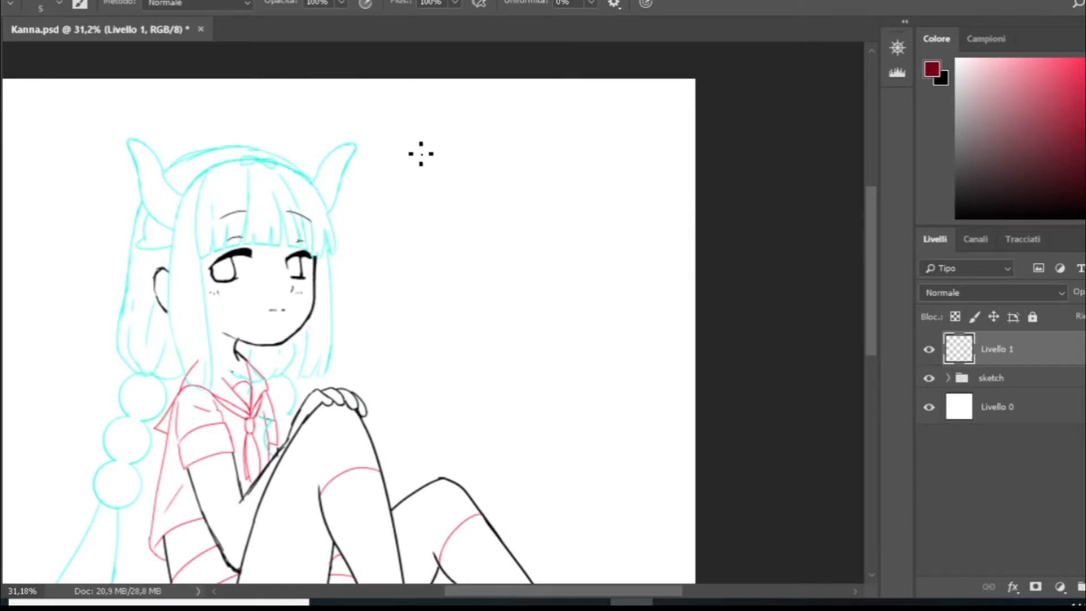
mouse_move(410, 119)
left_mouse_down()
mouse_move(429, 89)
mouse_move(426, 129)
left_mouse_up()
mouse_move(479, 97)
left_mouse_down()
mouse_move(483, 129)
mouse_move(474, 128)
left_mouse_up()
key("ctrl+z")
mouse_move(481, 88)
left_mouse_down()
mouse_move(487, 130)
mouse_move(539, 130)
mouse_move(525, 122)
mouse_move(554, 129)
left_mouse_up()
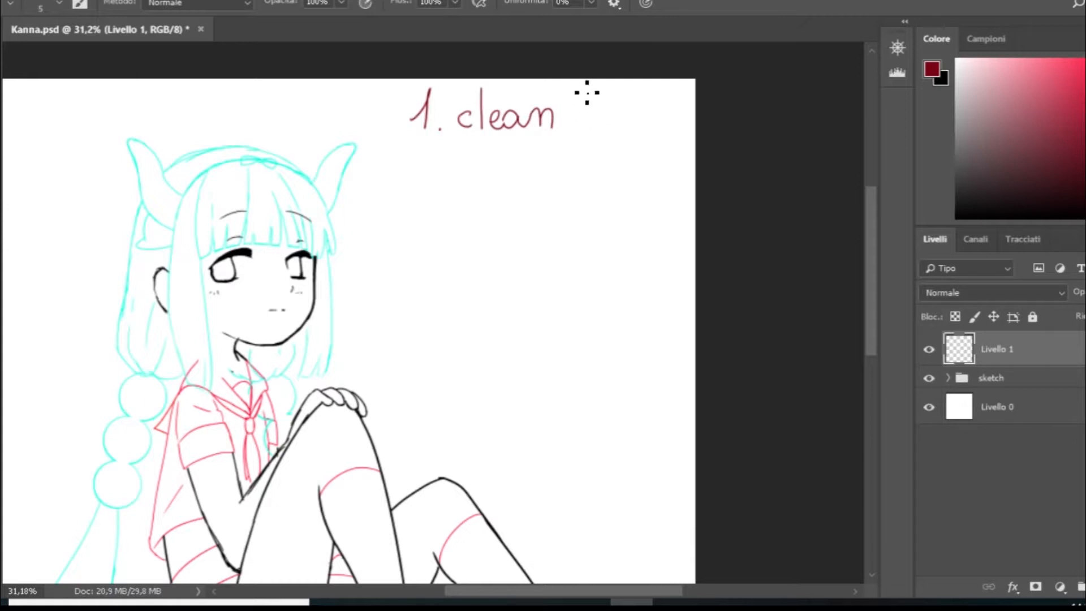
mouse_move(582, 88)
left_mouse_down()
mouse_move(587, 125)
mouse_move(642, 135)
left_mouse_up()
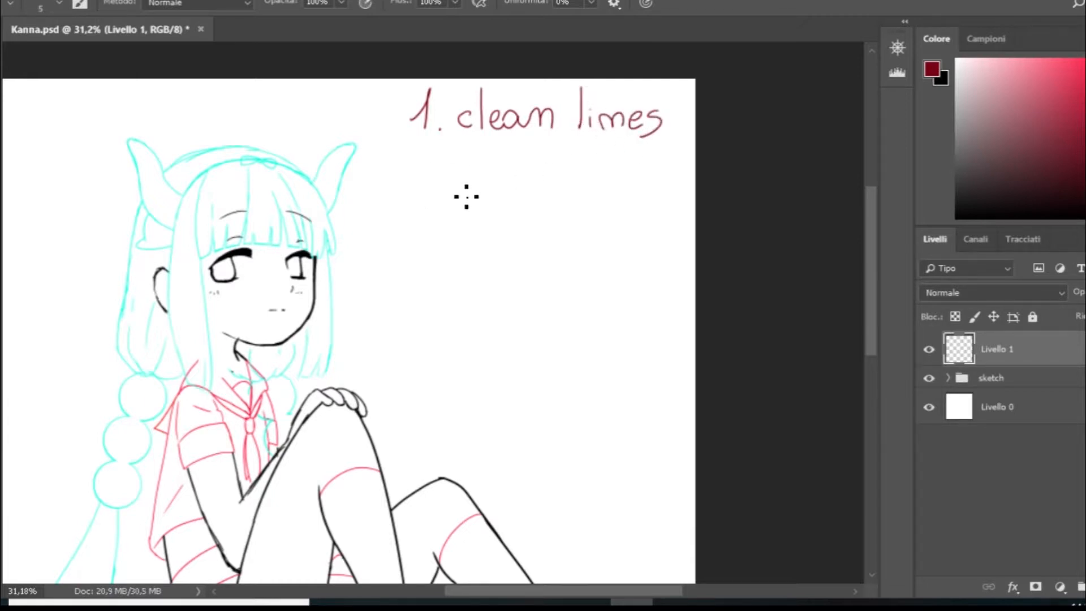
key("ctrl+alt+z")
key("ctrl+alt+z")
key("ctrl+alt+z")
key("ctrl+alt+z")
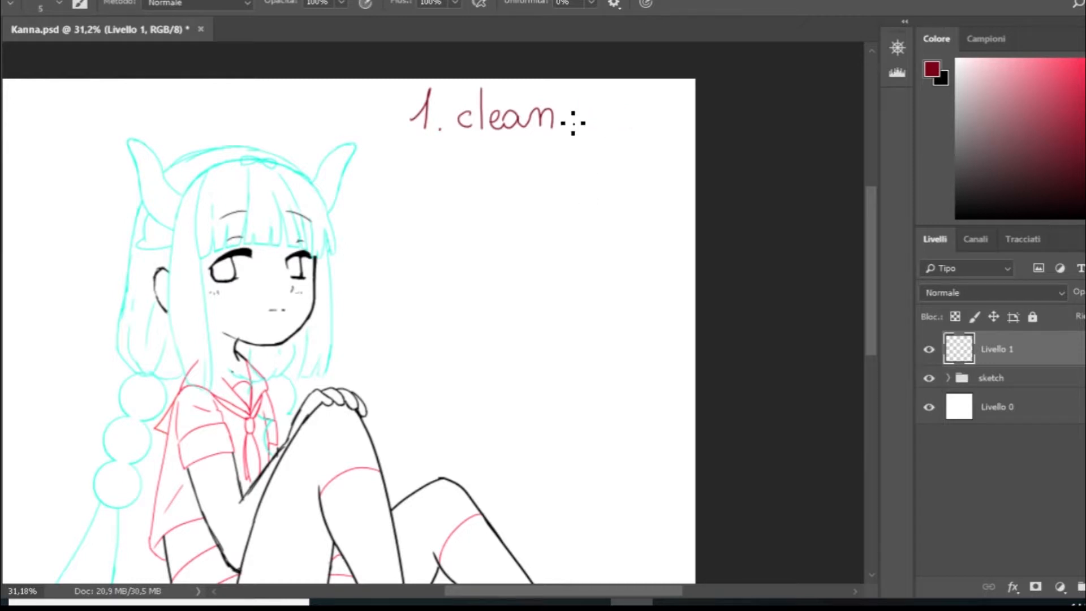
- Handwrite "sketch" after "clean" to complete the first note
left_click_drag(594, 89, 591, 122)
mouse_move(609, 90)
left_mouse_down()
mouse_move(599, 125)
mouse_move(603, 111)
mouse_move(639, 126)
mouse_move(646, 110)
mouse_move(620, 122)
mouse_move(649, 127)
left_mouse_up()
left_click_drag(653, 89, 660, 129)
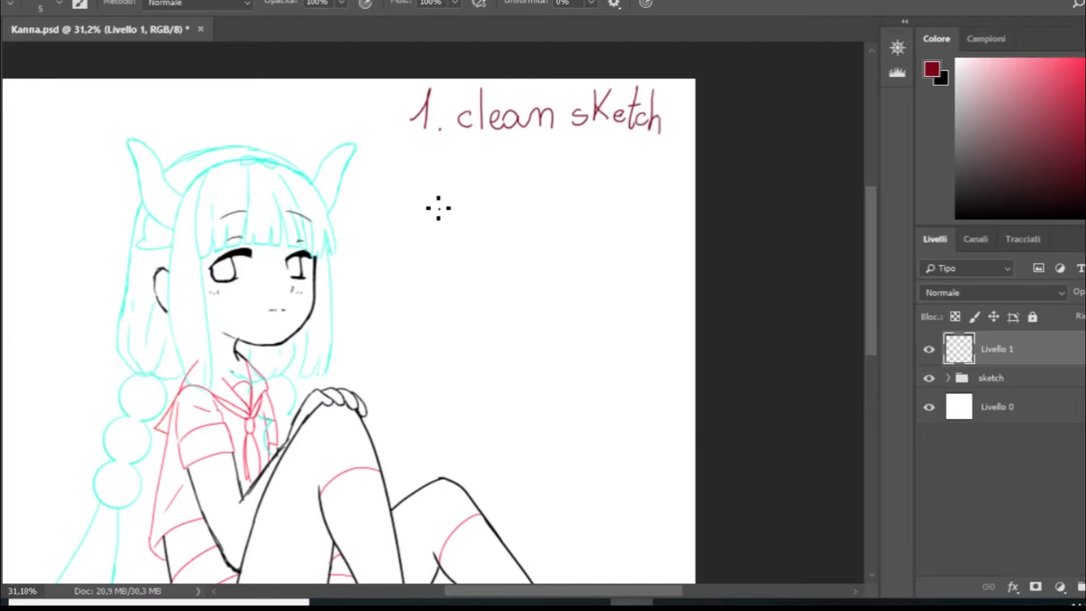
- Handwrite the second note, "2. thin lines", below the first one
left_click_drag(421, 165, 433, 184)
left_click_drag(468, 149, 468, 193)
mouse_move(461, 164)
left_mouse_down()
mouse_move(494, 190)
mouse_move(495, 161)
mouse_move(506, 190)
left_mouse_up()
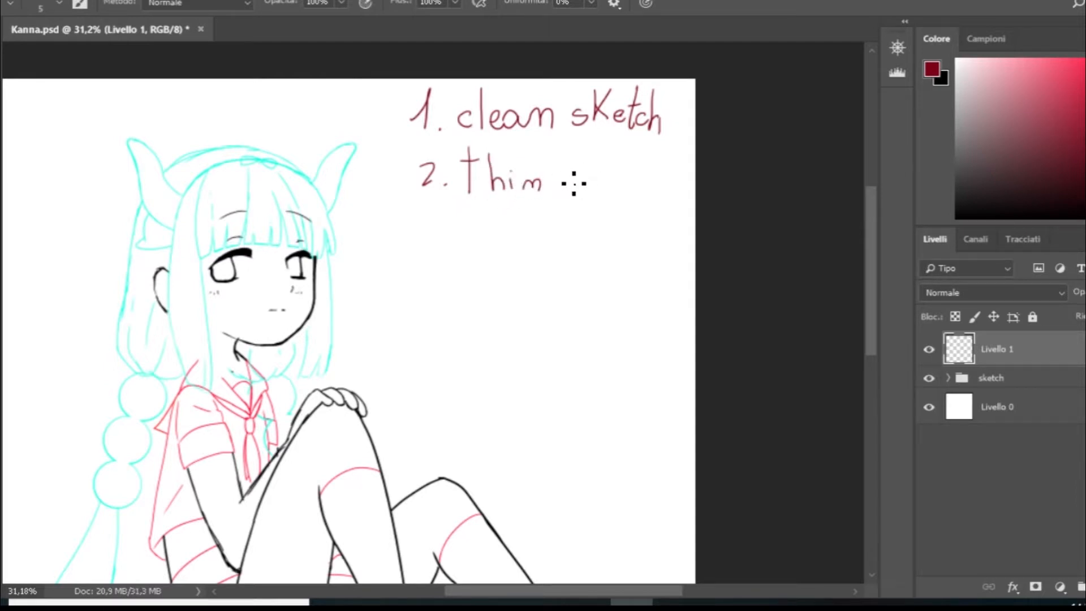
left_click_drag(577, 151, 579, 186)
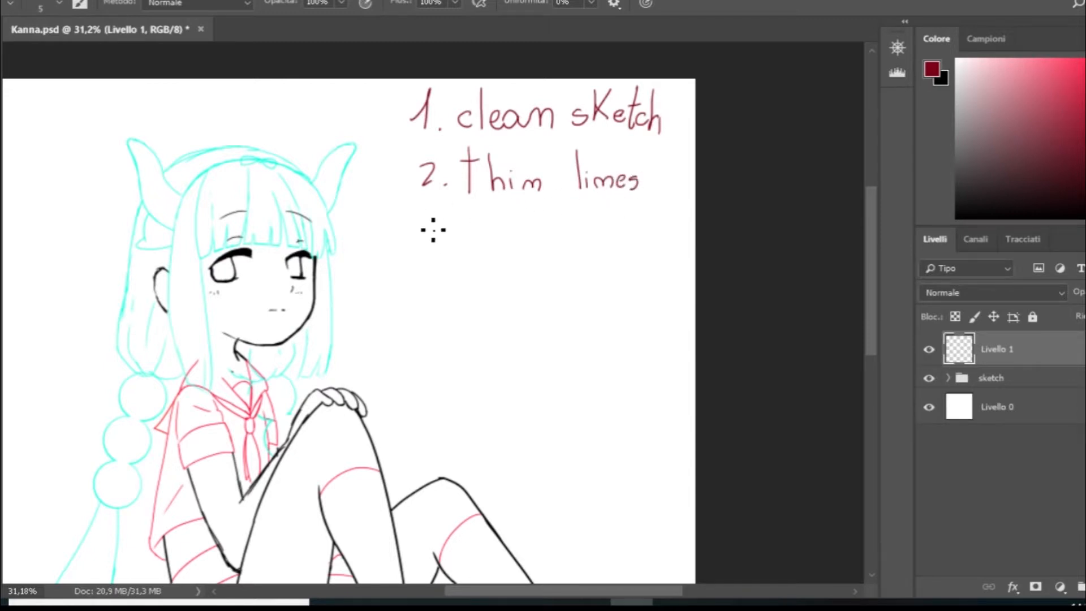
- Handwrite the third note, "3. use rotation", below the second one
left_click_drag(436, 227, 431, 240)
left_click_drag(470, 227, 524, 239)
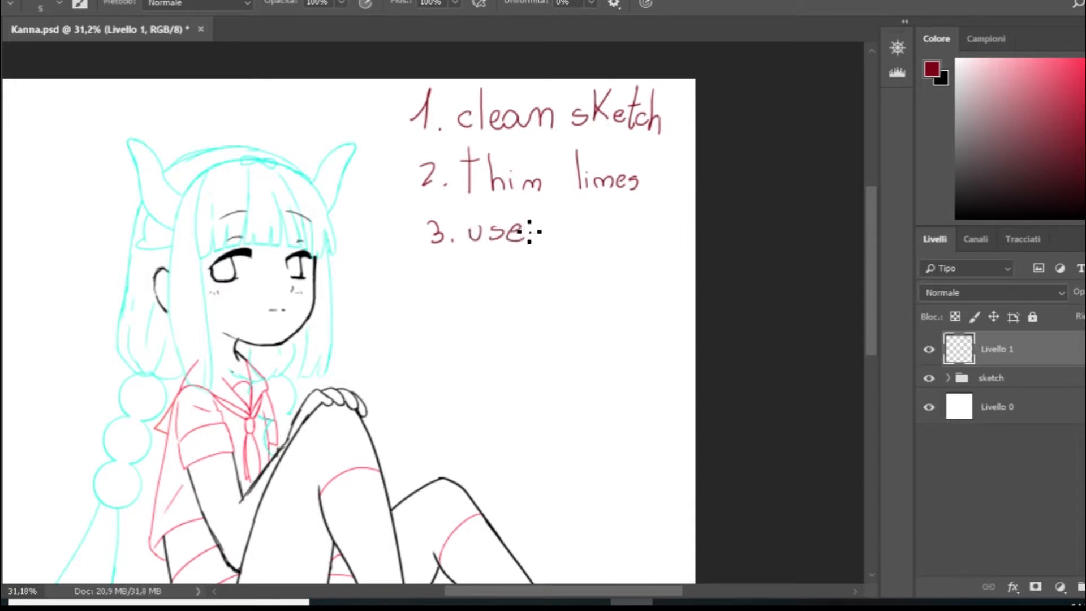
mouse_move(572, 225)
left_mouse_down()
mouse_move(581, 235)
mouse_move(568, 228)
left_mouse_up()
mouse_move(593, 199)
left_mouse_down()
mouse_move(590, 238)
mouse_move(601, 207)
mouse_move(615, 240)
left_mouse_up()
left_click_drag(609, 219, 673, 238)
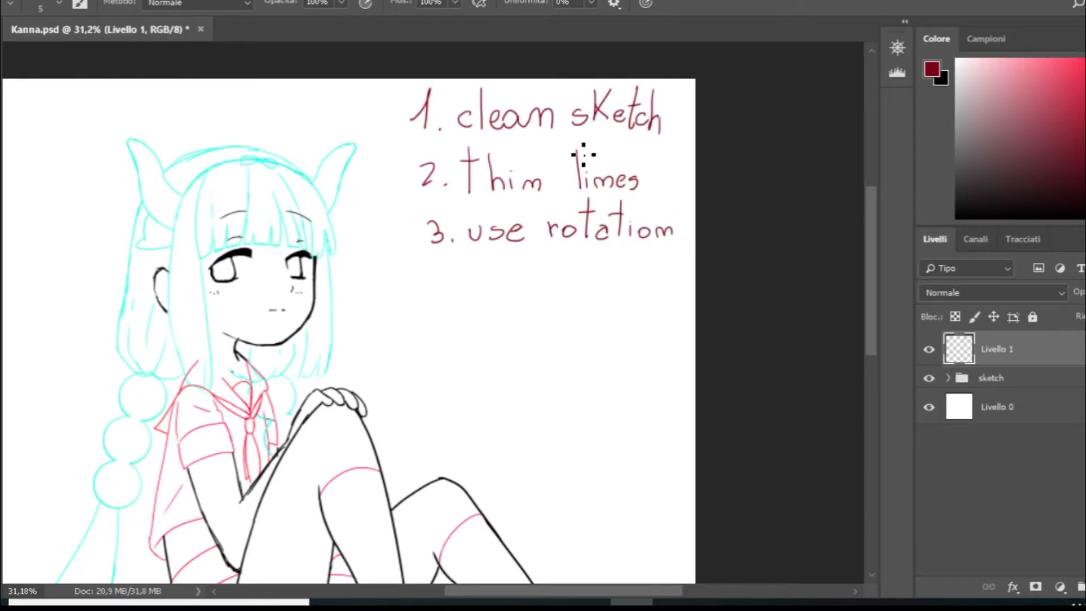
- Handwrite the fourth note, "4. explore pressure", below the third one
left_click_drag(441, 261, 452, 274)
left_click_drag(448, 265, 447, 283)
left_click(461, 281)
left_click_drag(560, 593, 552, 593)
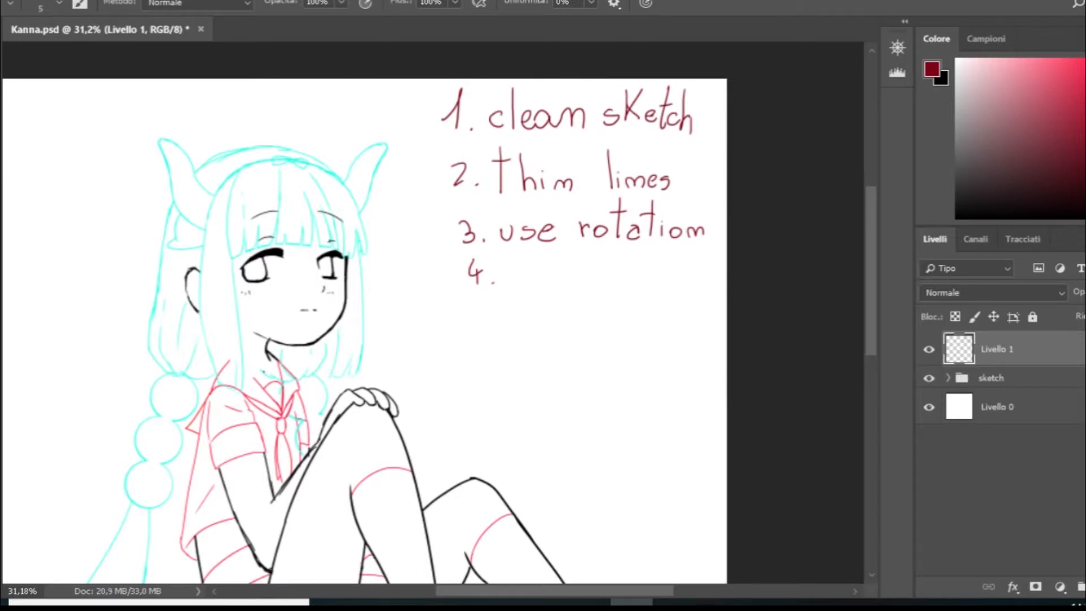
scroll(388, 237, "down", 3)
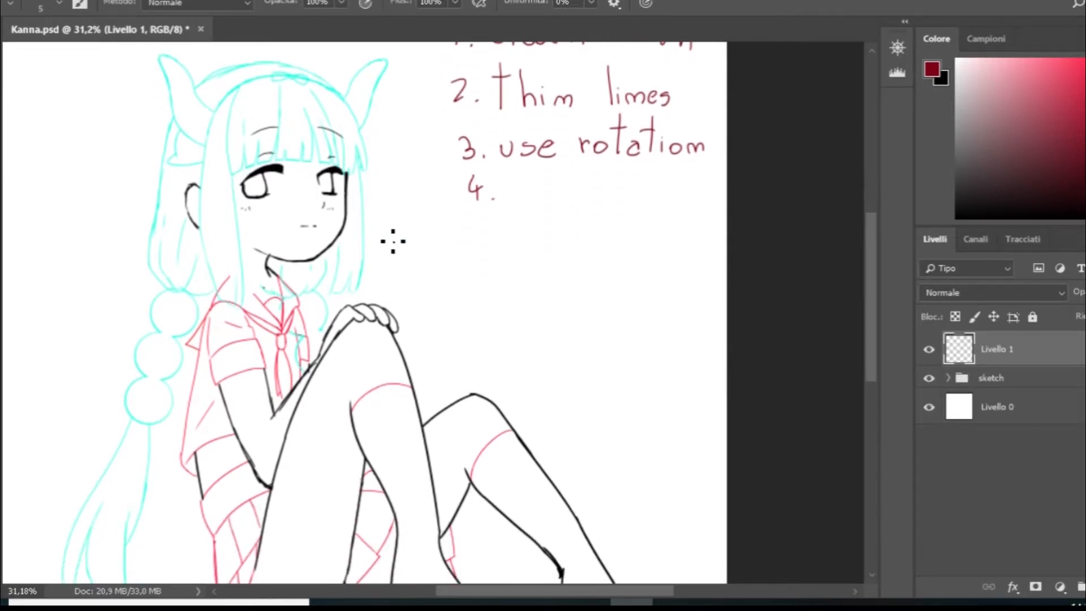
scroll(387, 238, "up", 2)
scroll(396, 229, "up", 1)
left_click_drag(500, 589, 519, 588)
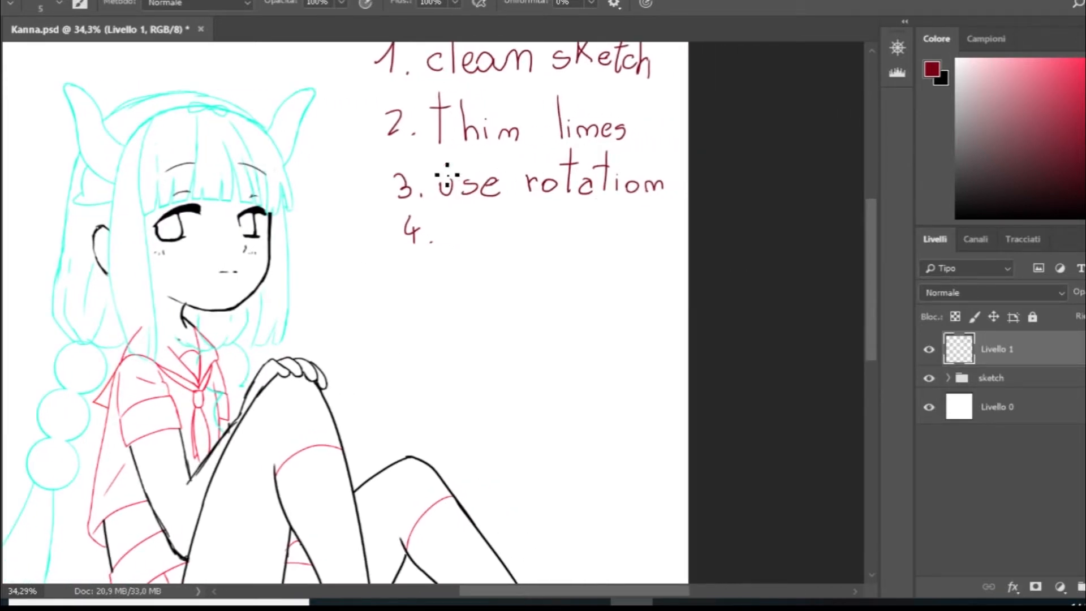
mouse_move(453, 243)
left_mouse_down()
mouse_move(477, 236)
mouse_move(507, 253)
mouse_move(518, 238)
mouse_move(545, 236)
mouse_move(546, 247)
mouse_move(602, 230)
mouse_move(677, 239)
left_mouse_up()
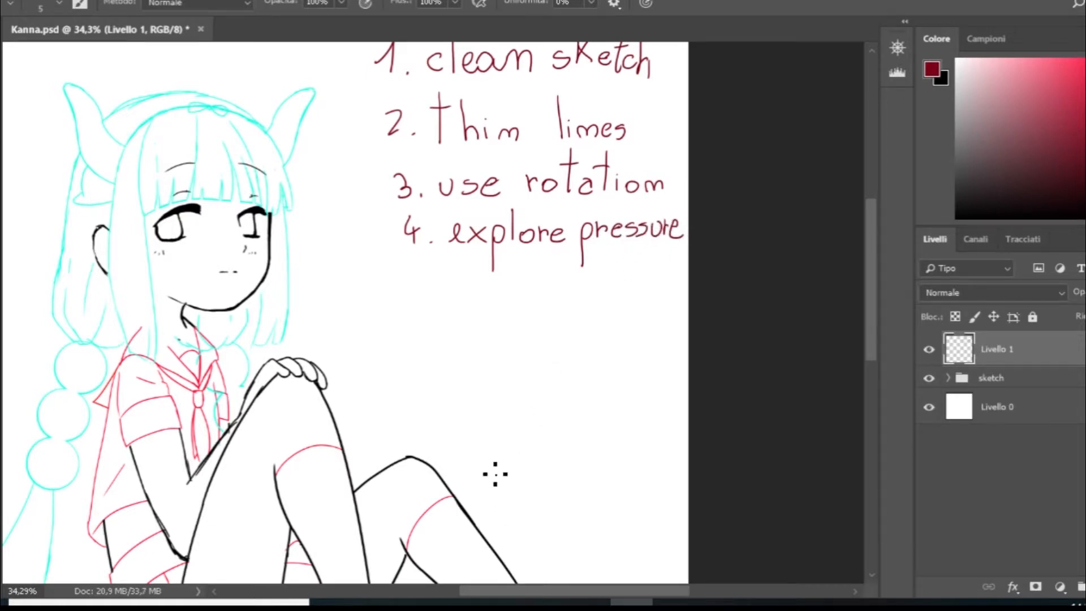
scroll(495, 474, "down", 2)
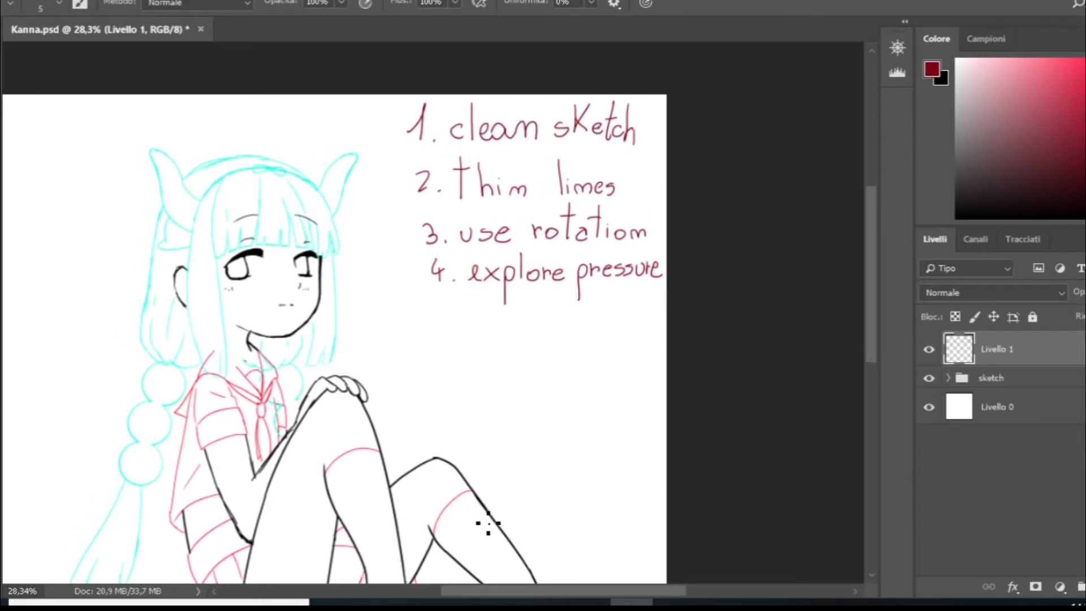
scroll(525, 454, "up", 2)
left_click_drag(501, 585, 514, 573)
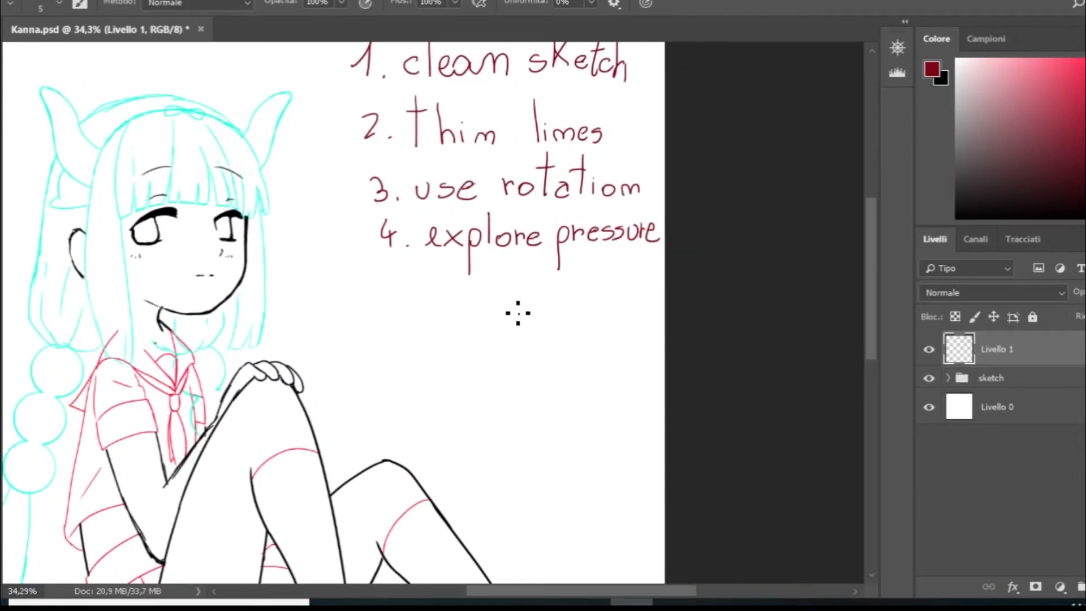
- Create a new layer above Livello 1 and enlarge the brush to 96 px
key("ctrl+shift+alt+n")
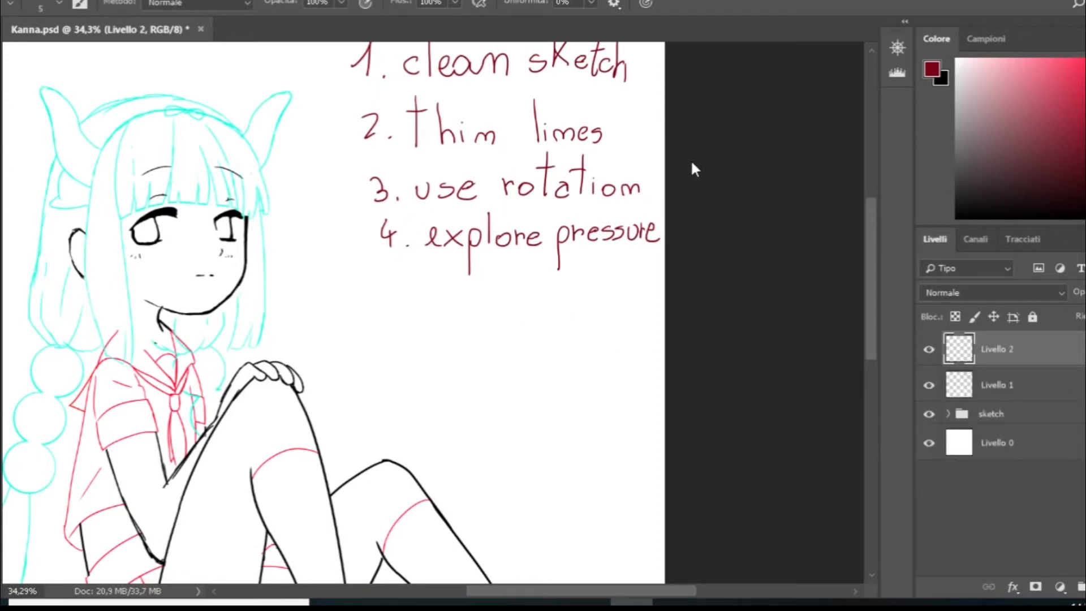
key("bracketright")
key("bracketright")
key("bracketright")
key("bracketright")
- Paint parallel diagonal test strokes below the fourth note, pressing harder until the last one is much thicker
left_click_drag(394, 333, 454, 378)
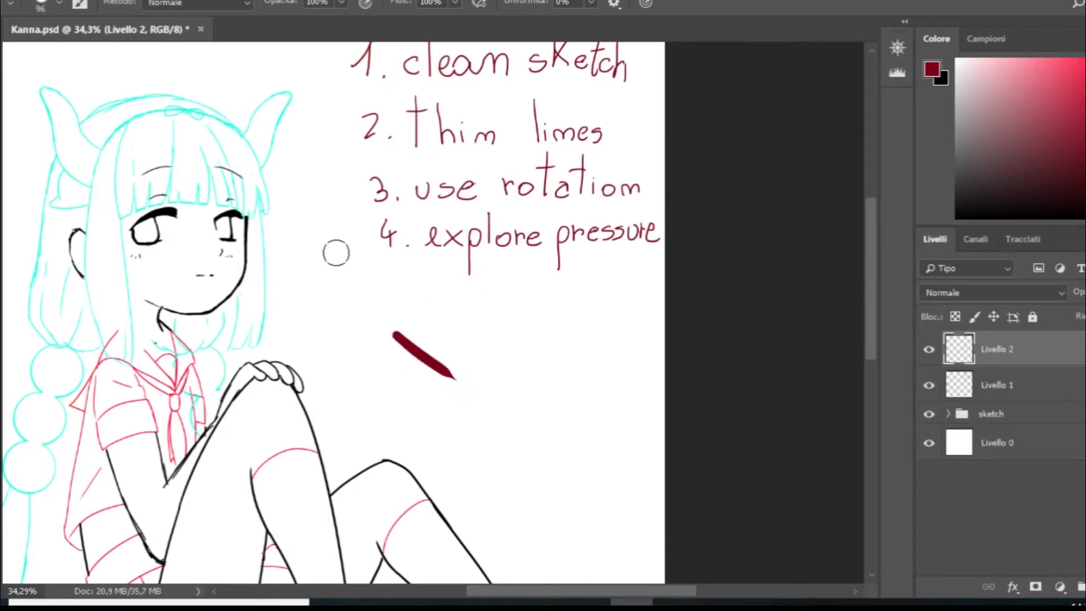
left_click_drag(417, 327, 498, 389)
left_click(513, 402)
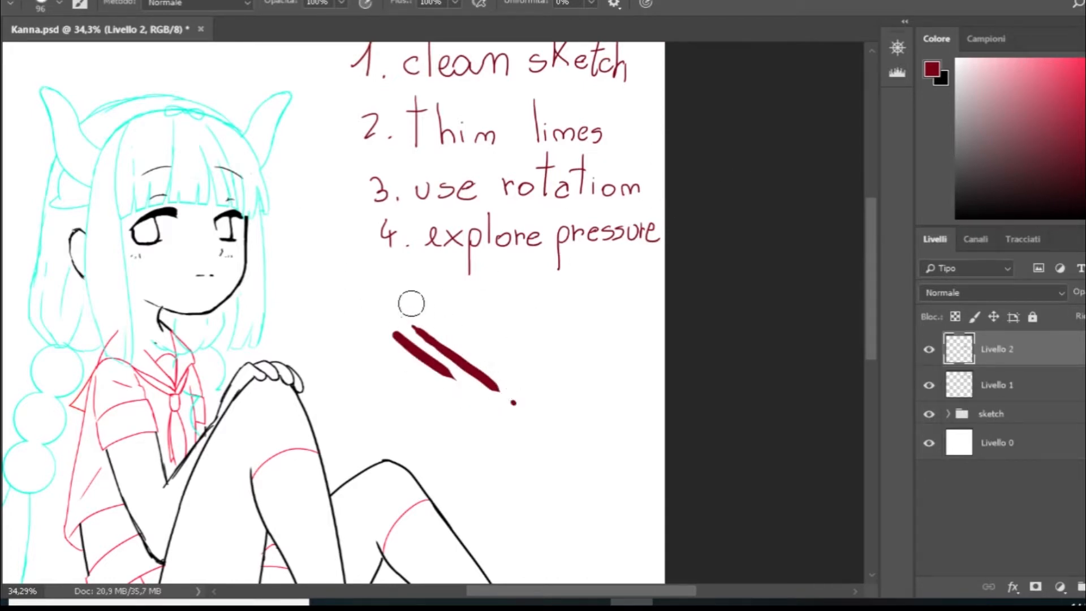
left_click_drag(430, 316, 537, 393)
left_click_drag(454, 311, 551, 378)
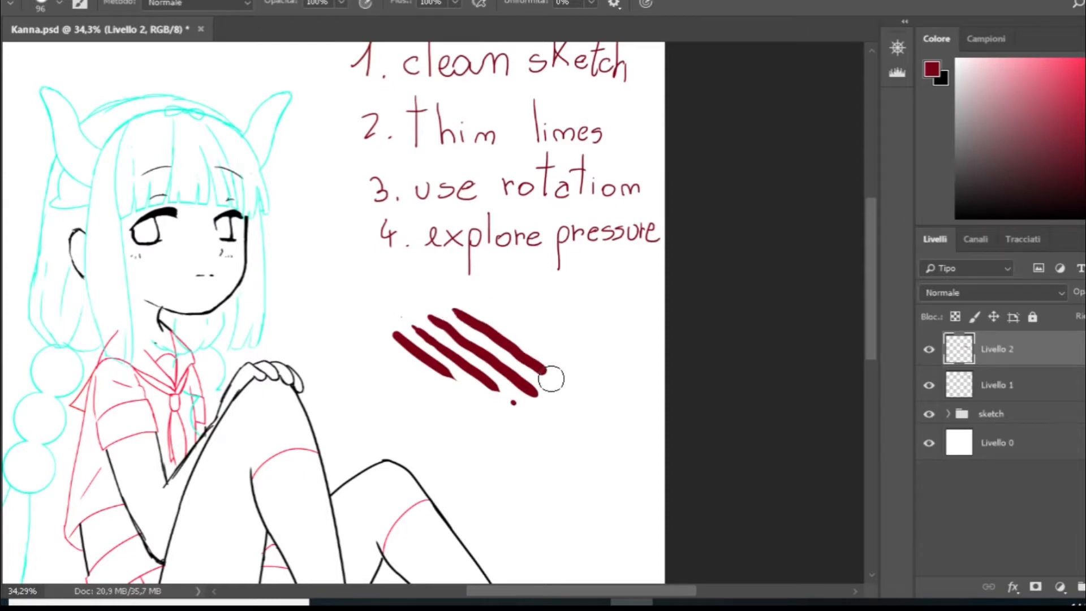
left_click_drag(490, 297, 596, 367)
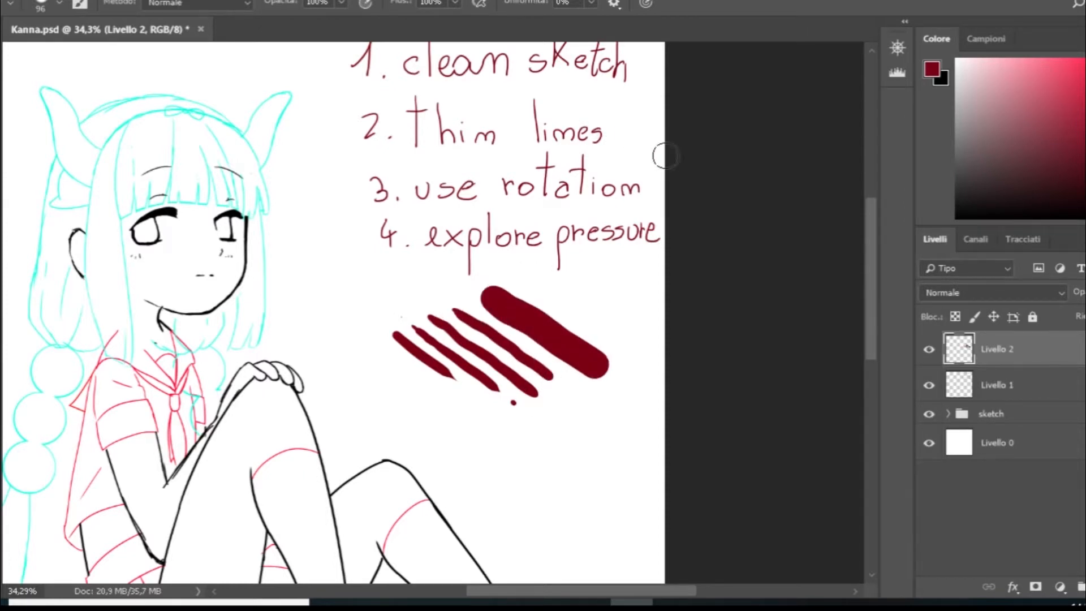
- Reduce the brush to 43 px and paint three more diagonal strokes, from thin to thick, below the first set
left_click_drag(366, 403, 499, 487)
left_click_drag(399, 402, 536, 482)
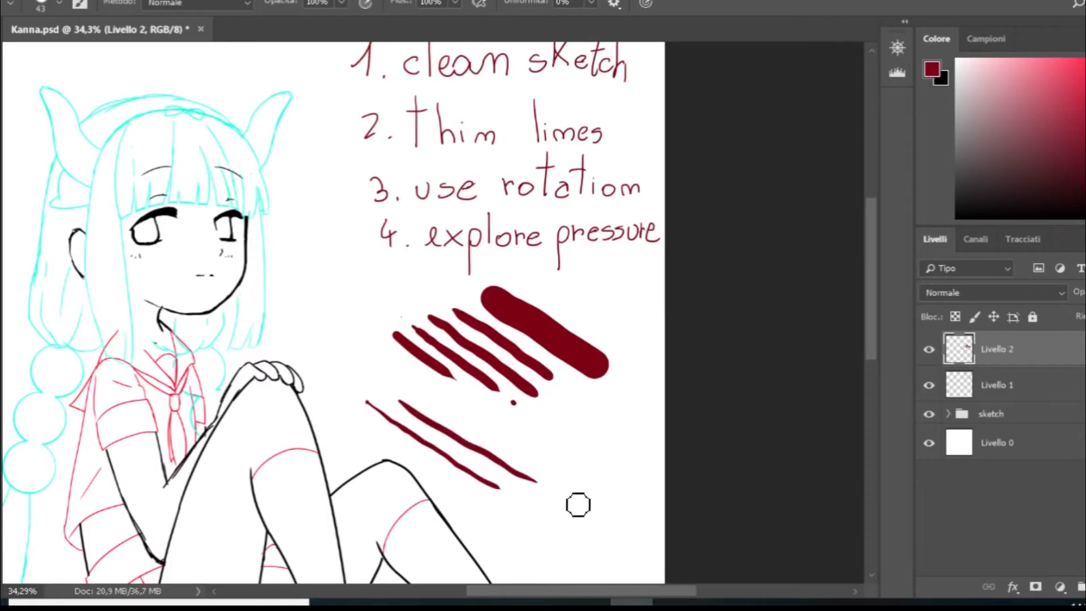
left_click_drag(475, 422, 600, 479)
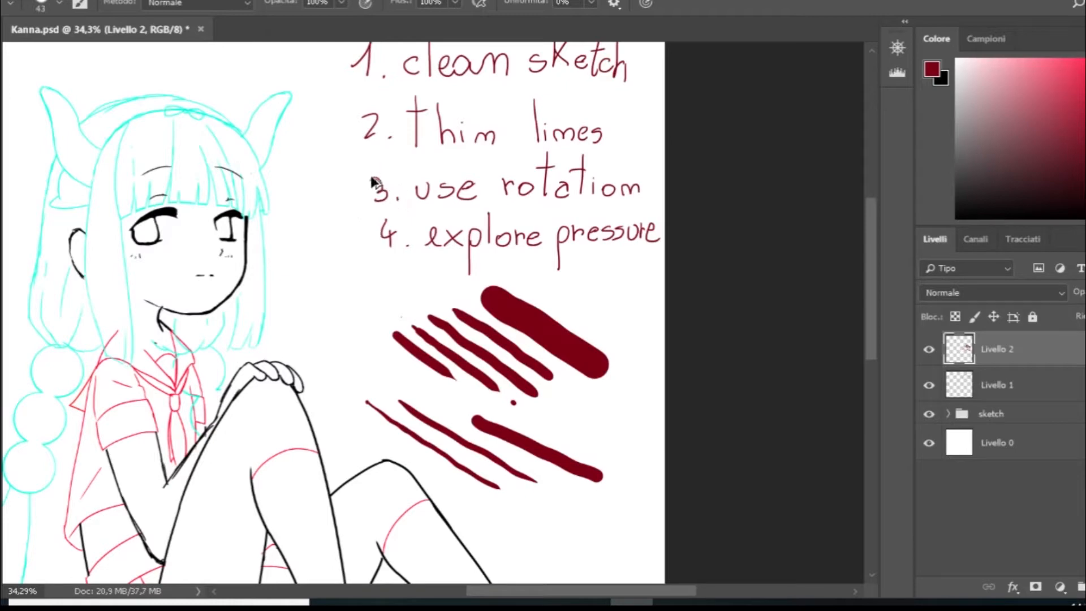
- Undo all the diagonal pressure test strokes below the notes
key("ctrl+alt+z")
key("ctrl+alt+z")
key("ctrl+alt+z")
key("ctrl+alt+z")
key("ctrl+alt+z")
key("ctrl+alt+z")
key("ctrl+alt+z")
key("ctrl+alt+z")
key("ctrl+alt+z")
key("ctrl+alt+z")
key("ctrl+alt+z")
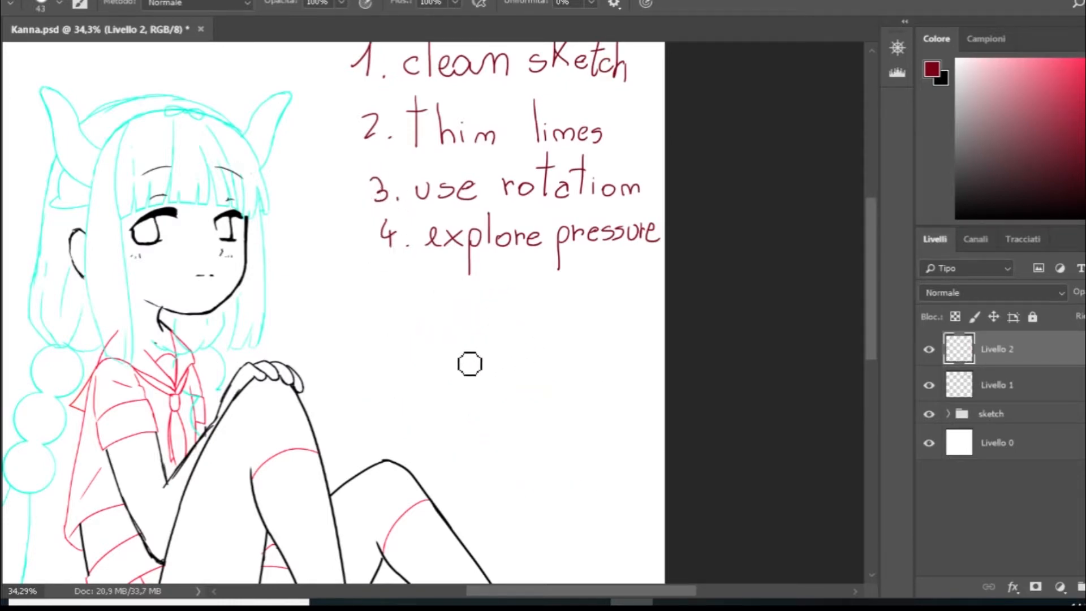
- Paint steep upright test strokes of varying length and thickness below the fourth note with the 43 px brush
mouse_move(447, 396)
left_mouse_down()
mouse_move(493, 299)
mouse_move(473, 362)
left_mouse_up()
left_click_drag(519, 307, 502, 356)
left_click(502, 403)
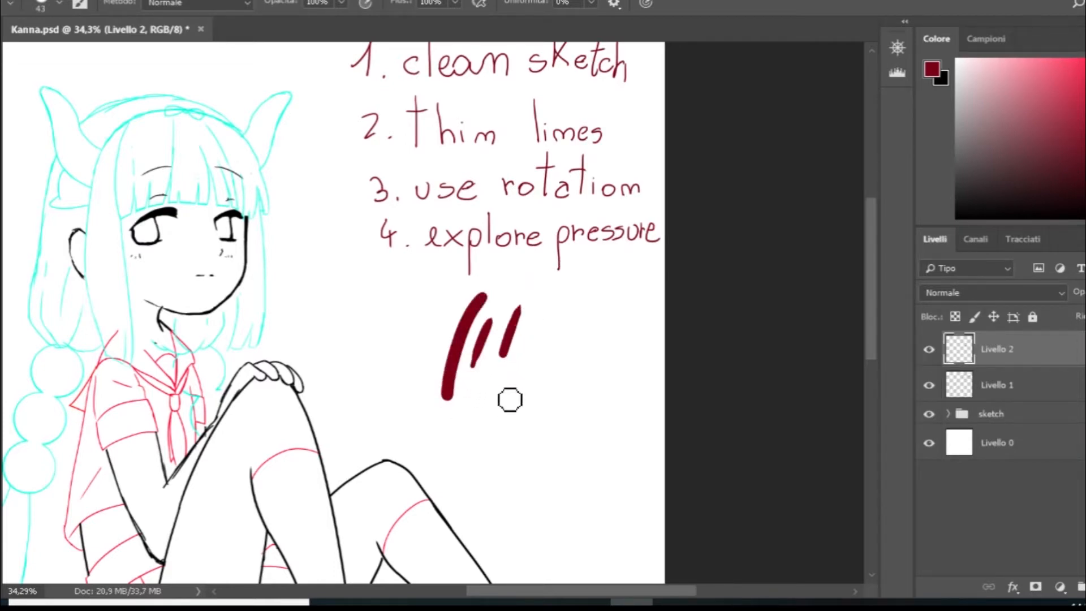
left_click_drag(534, 317, 525, 340)
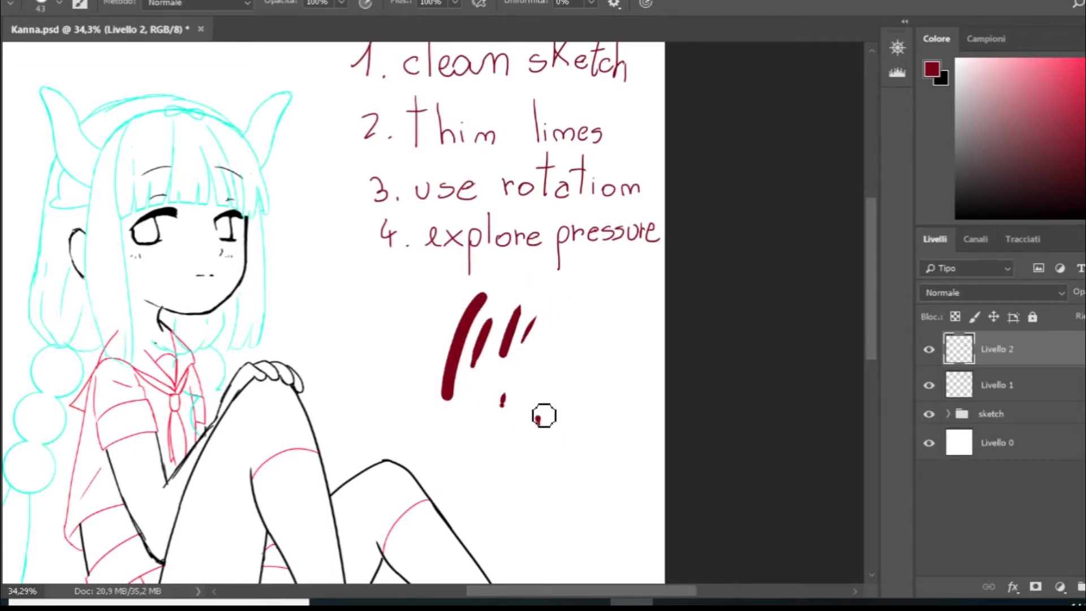
mouse_move(537, 394)
left_mouse_down()
mouse_move(537, 423)
mouse_move(566, 368)
left_mouse_up()
left_click(578, 330)
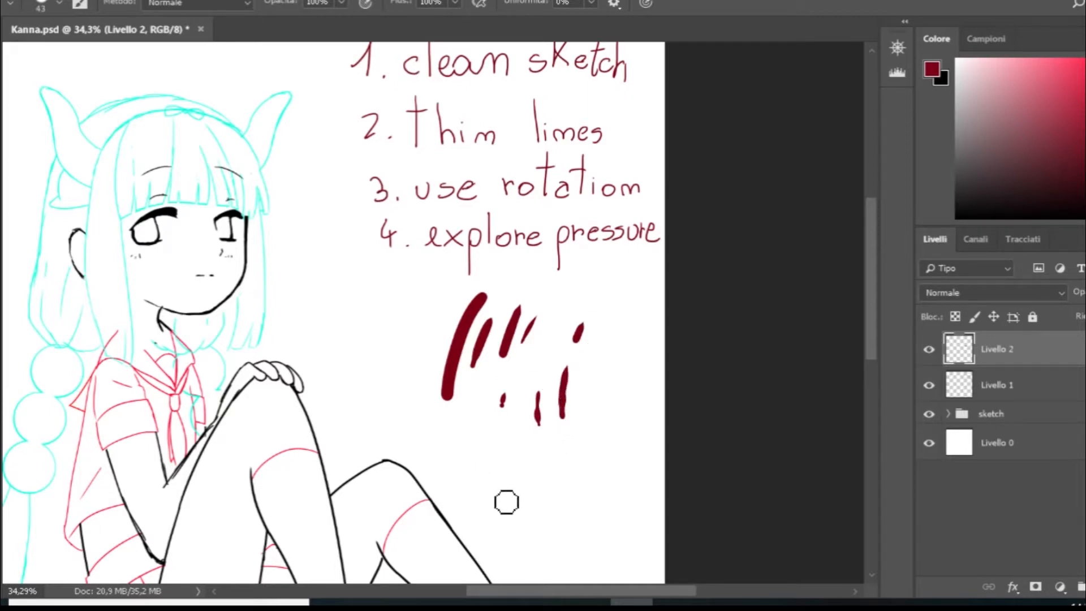
left_click_drag(502, 494, 526, 362)
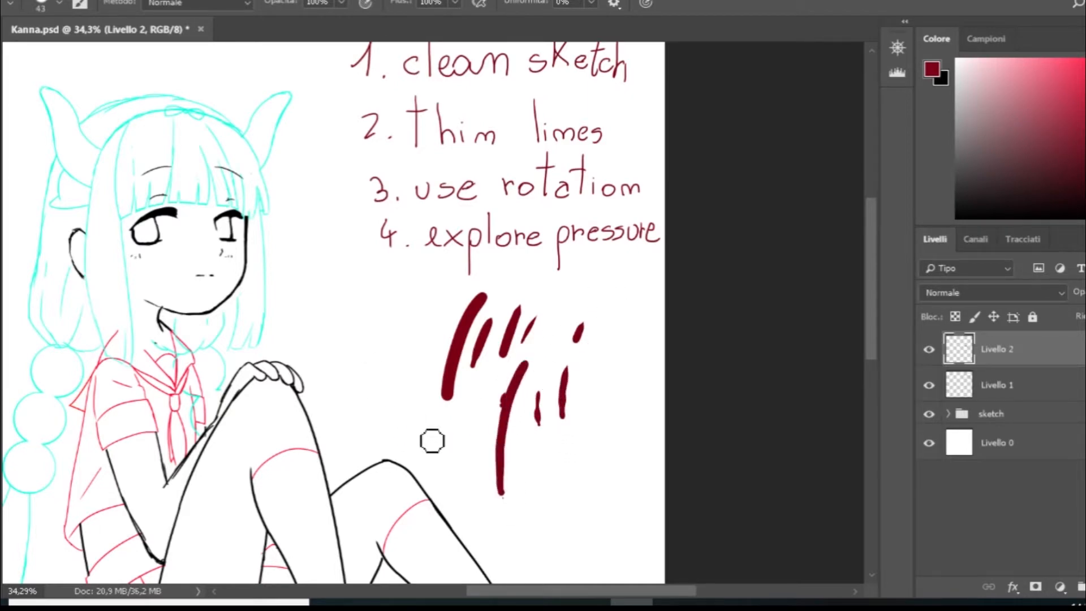
- Paint several thin, tapered diagonal strokes between the figure and the upright test strokes
left_click_drag(376, 380, 450, 454)
mouse_move(373, 359)
left_mouse_down()
mouse_move(464, 447)
mouse_move(441, 412)
left_mouse_up()
left_click_drag(313, 275, 367, 345)
left_click_drag(316, 224, 366, 302)
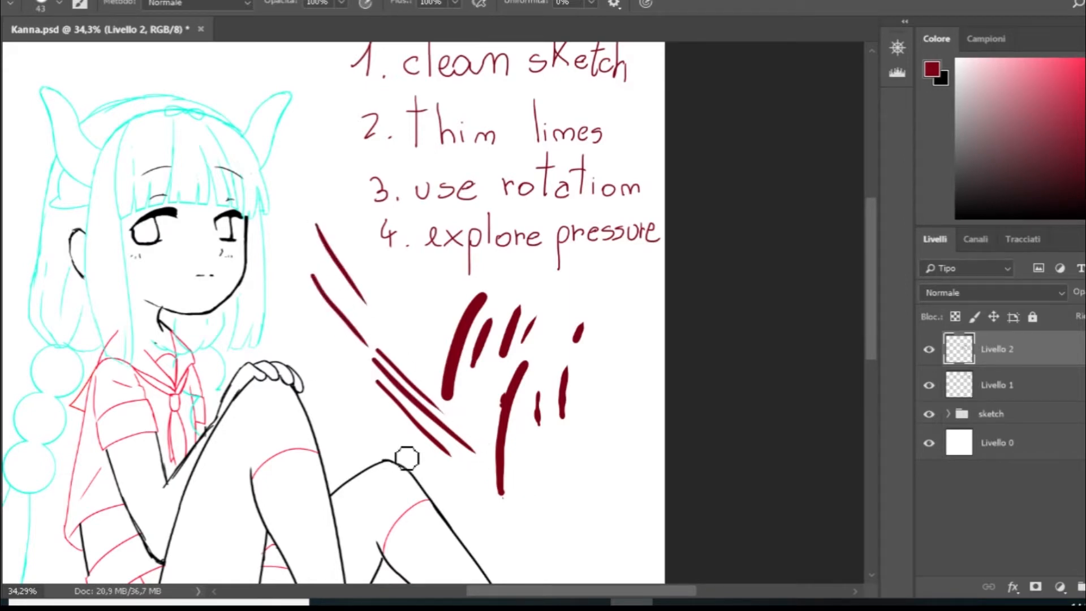
left_click_drag(308, 357, 390, 438)
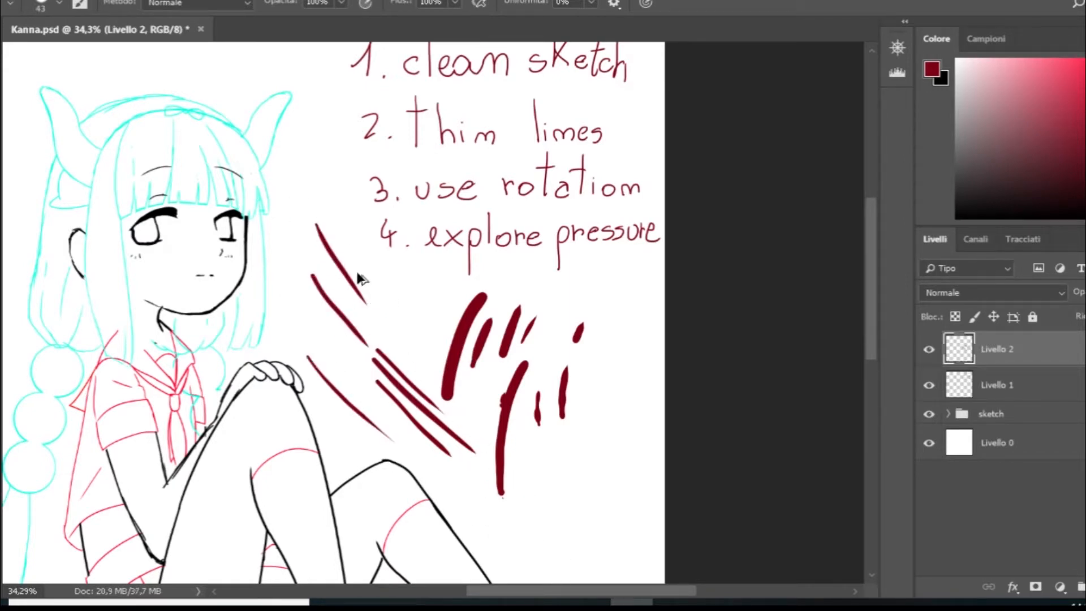
- Undo both the thin diagonal strokes and the upright test strokes
key("ctrl+alt+z")
key("ctrl+alt+z")
key("ctrl+alt+z")
key("ctrl+alt+z")
key("ctrl+alt+z")
key("ctrl+alt+z")
key("ctrl+alt+z")
key("ctrl+alt+z")
key("ctrl+alt+z")
key("ctrl+alt+z")
key("ctrl+alt+z")
key("ctrl+alt+z")
key("ctrl+alt+z")
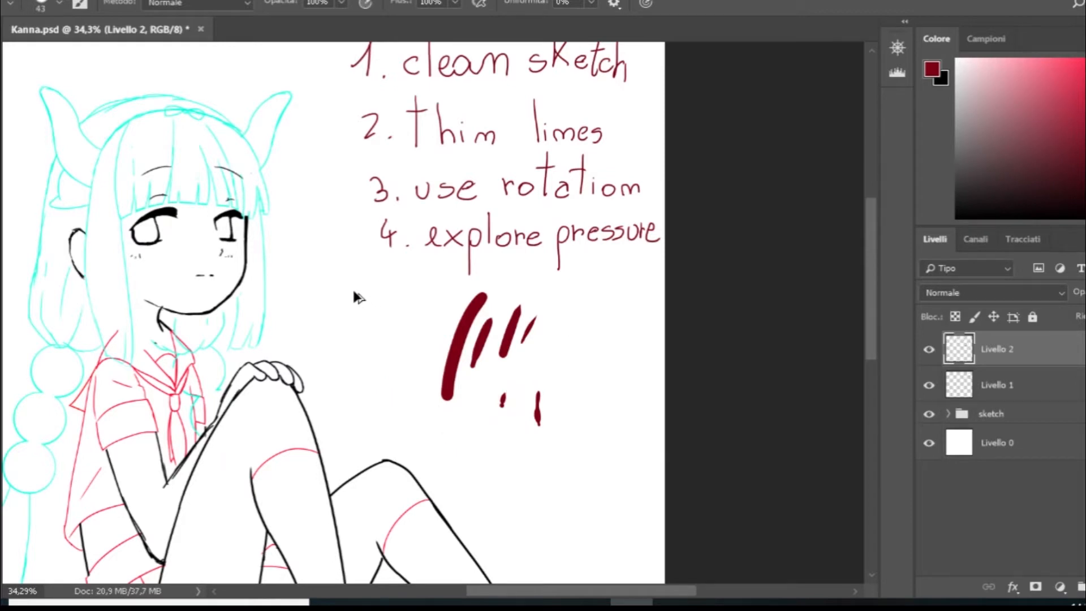
key("ctrl+alt+z")
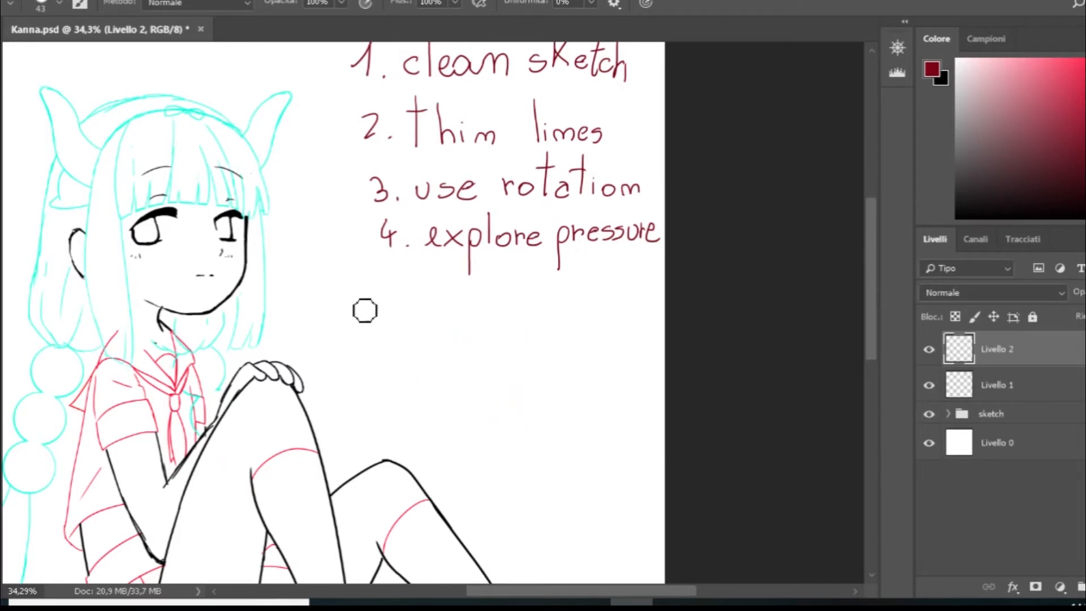
- Paint two long, tapered diagonal strokes and two short, thick vertical strokes below the fourth note
mouse_move(342, 288)
left_mouse_down()
mouse_move(504, 450)
mouse_move(486, 441)
left_mouse_up()
left_click_drag(369, 275, 534, 414)
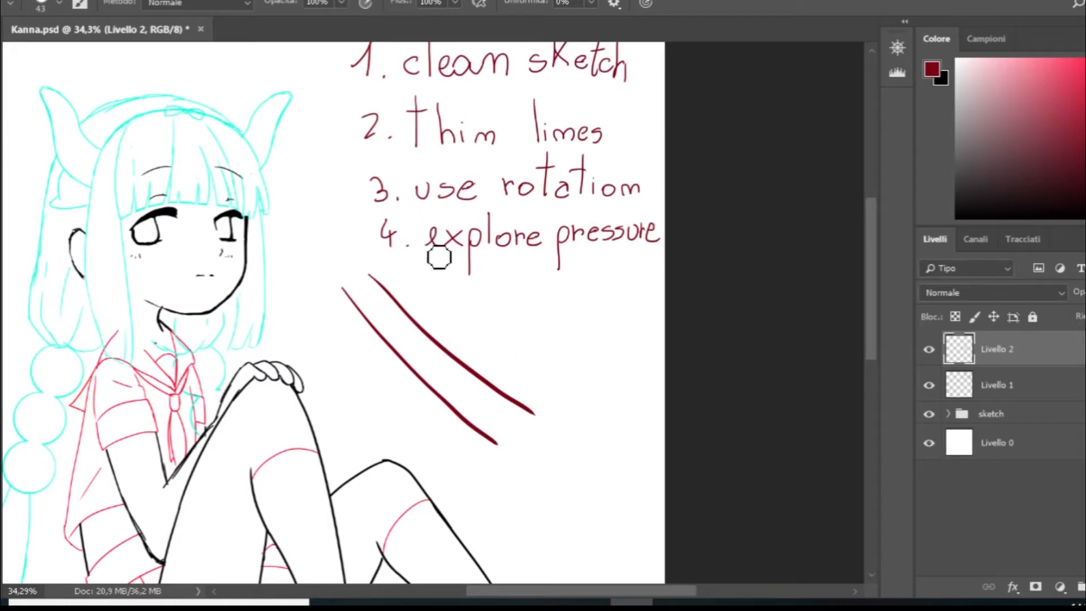
left_click_drag(475, 341, 479, 292)
left_click_drag(501, 352, 509, 287)
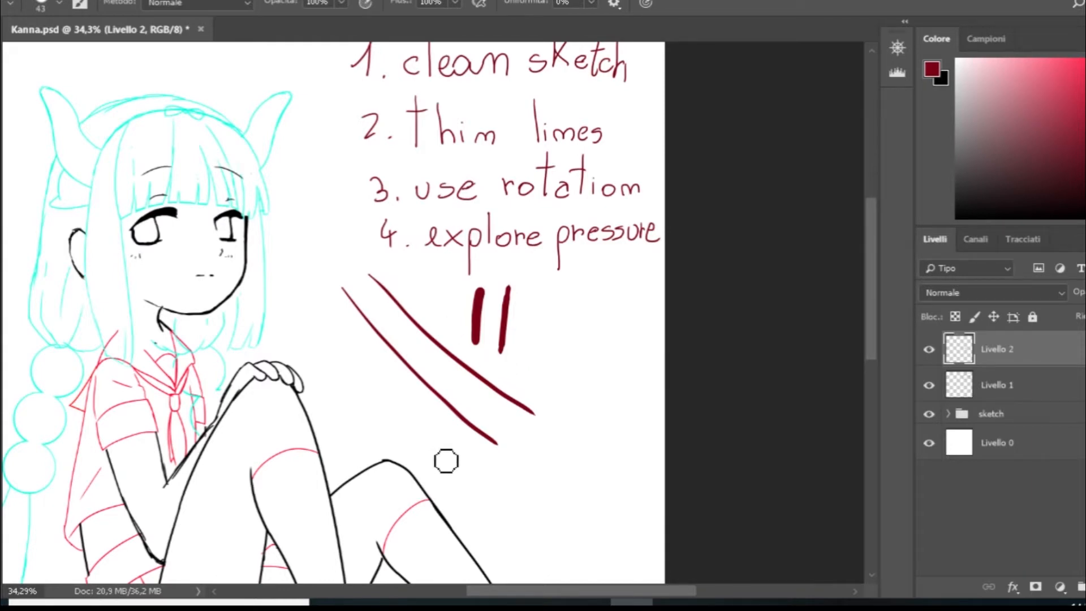
- Paint two more long tapered diagonals below the first pair and a thick tapered stroke across that pair
left_click_drag(343, 350, 487, 474)
left_click_drag(360, 355, 523, 490)
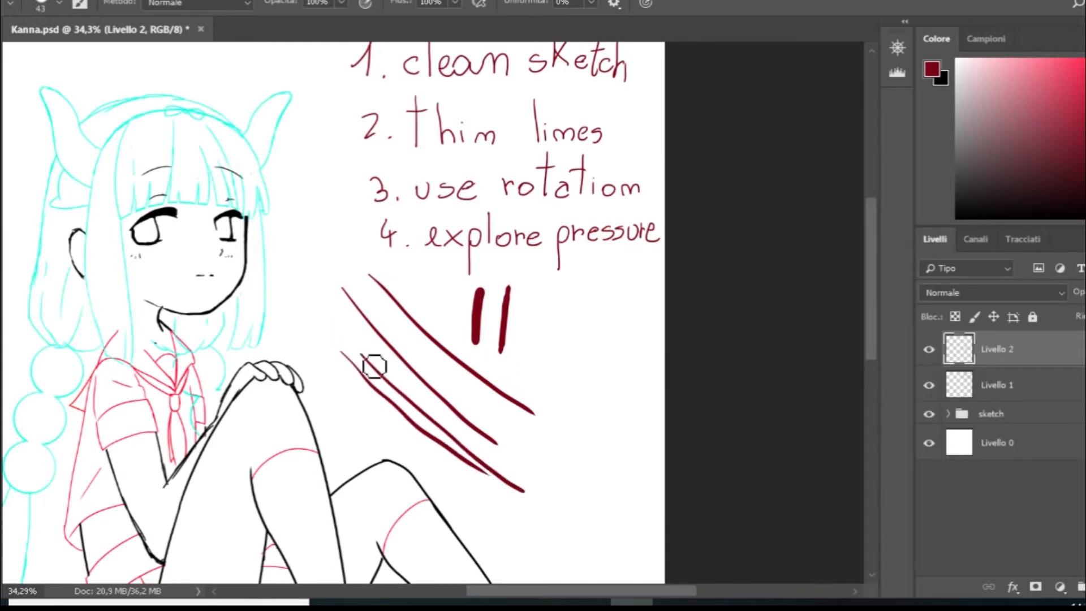
left_click_drag(358, 276, 508, 419)
left_click_drag(306, 201, 337, 255)
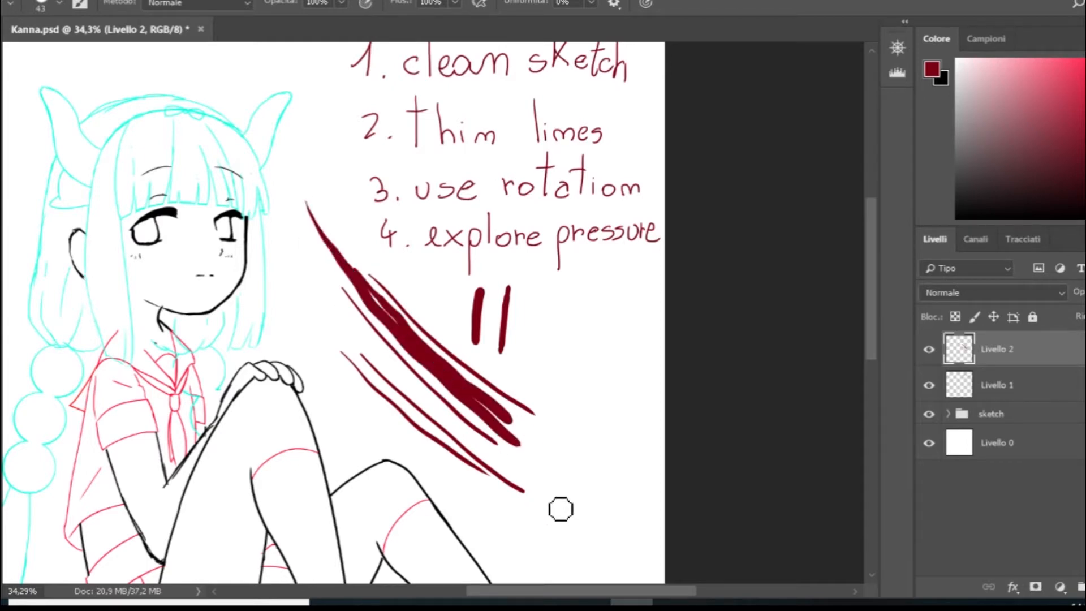
- Undo the long tapered strokes and the short vertical strokes to clear the area below the notes
key("ctrl+alt+z")
key("ctrl+alt+z")
key("ctrl+alt+z")
key("ctrl+alt+z")
key("ctrl+alt+z")
key("ctrl+alt+z")
key("ctrl+alt+z")
key("ctrl+alt+z")
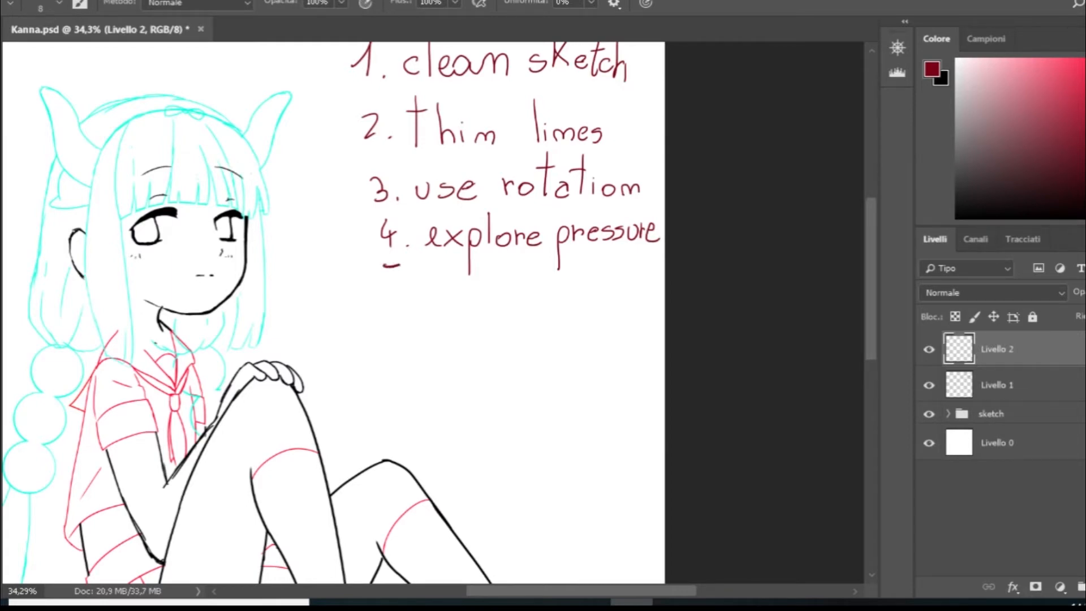
- Handwrite the fifth note, "5. color lineart", below the fourth one with a thin brush
left_click_drag(390, 264, 378, 299)
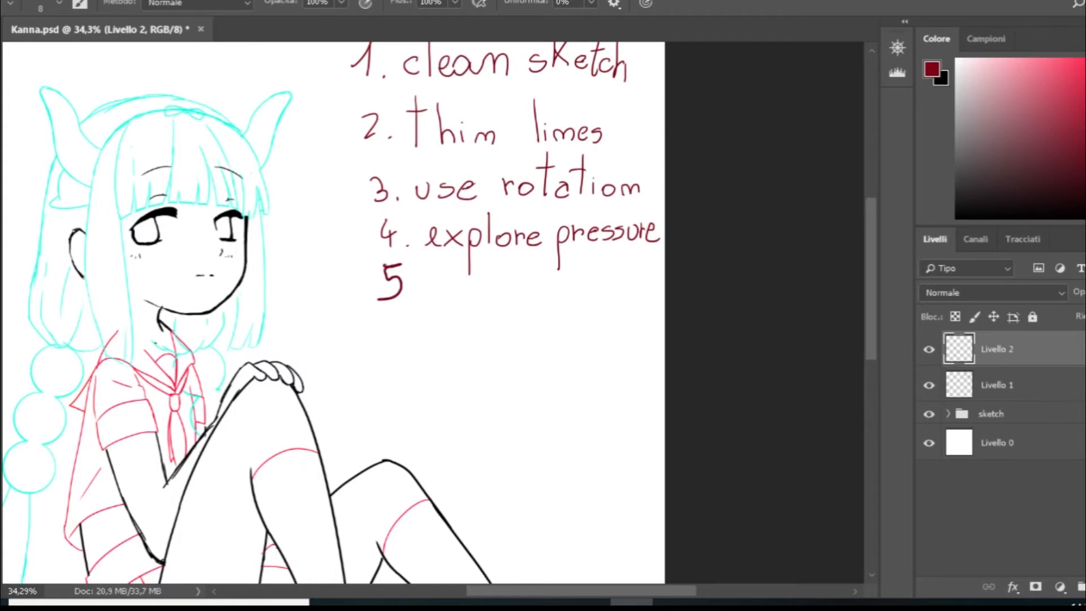
left_click(410, 297)
mouse_move(452, 289)
left_mouse_down()
mouse_move(451, 304)
mouse_move(460, 289)
mouse_move(480, 303)
mouse_move(492, 287)
mouse_move(515, 290)
left_mouse_up()
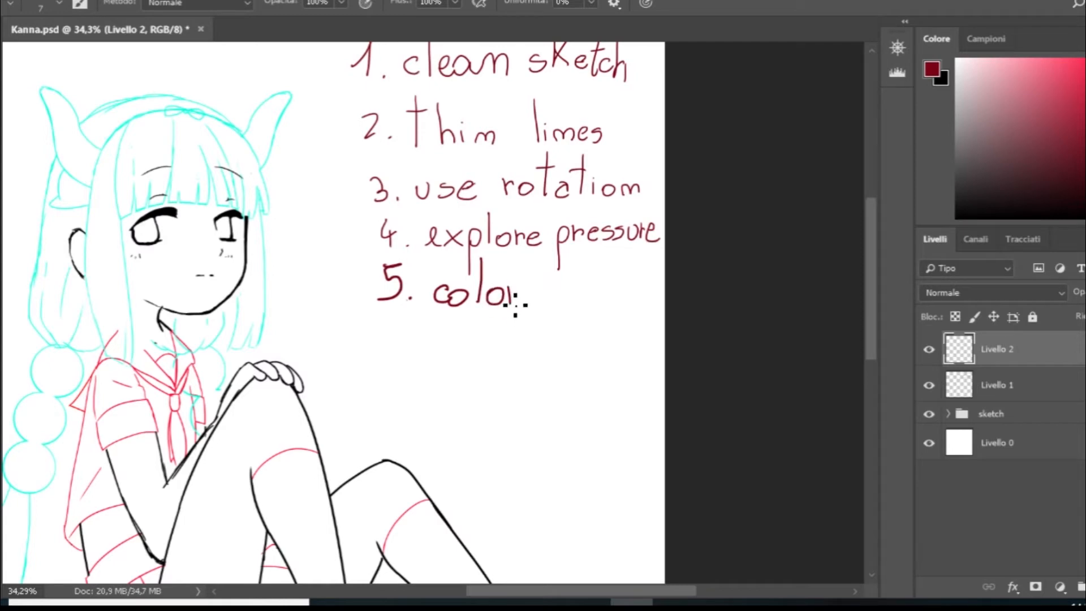
mouse_move(550, 258)
left_mouse_down()
mouse_move(564, 309)
mouse_move(564, 290)
mouse_move(611, 310)
mouse_move(650, 309)
left_mouse_up()
left_click(565, 280)
left_click_drag(639, 287, 664, 278)
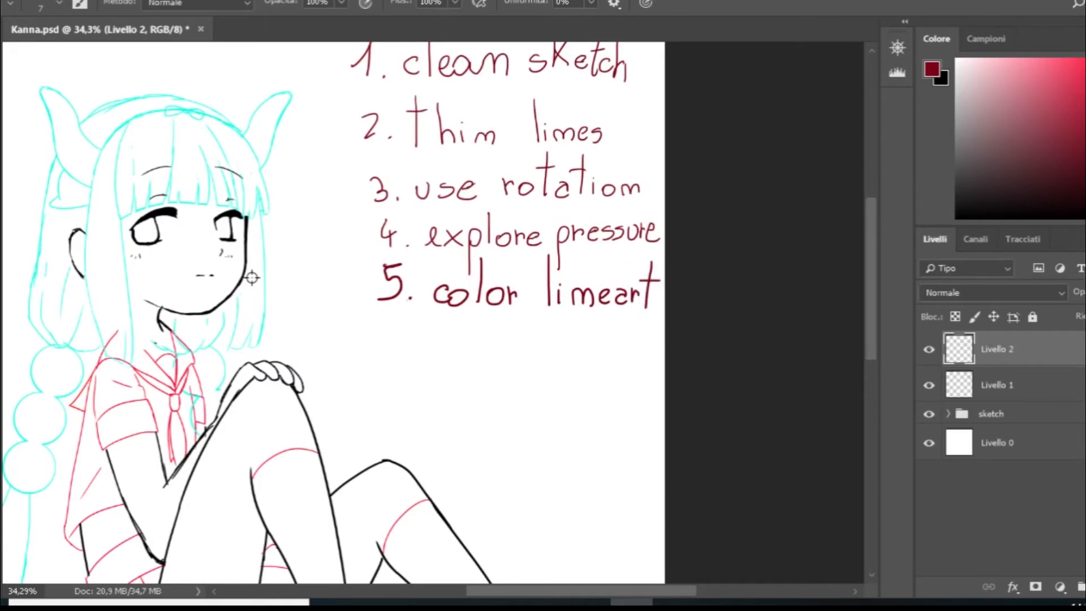
- Expand the sketch group, identify the hair layer by toggling its visibility, and lock its transparent pixels
scroll(251, 277, "down", 6)
scroll(368, 173, "up", 9)
scroll(417, 170, "up", 2)
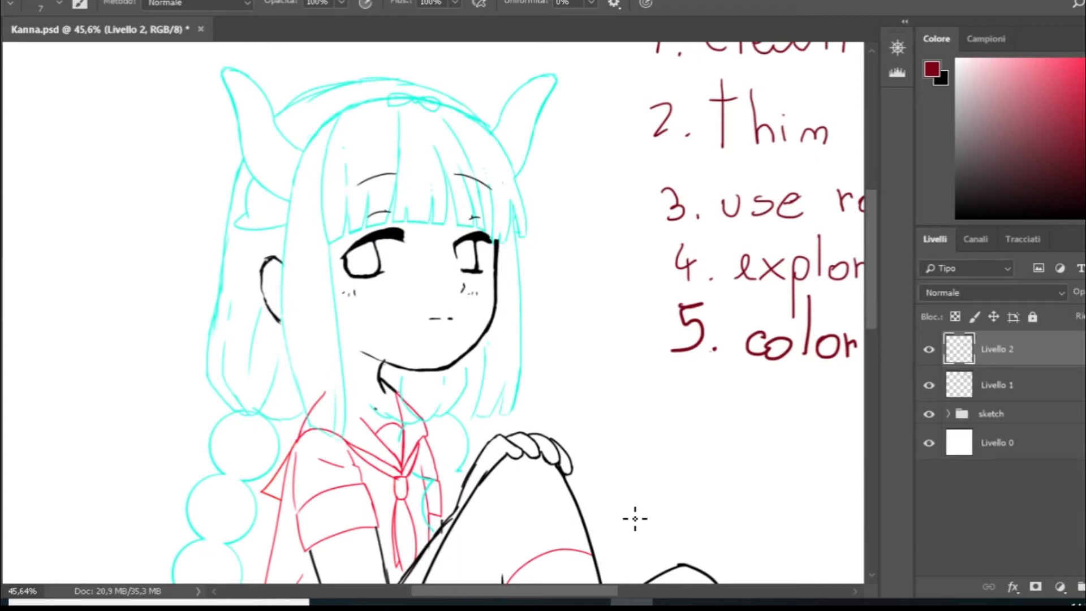
left_click_drag(576, 591, 598, 588)
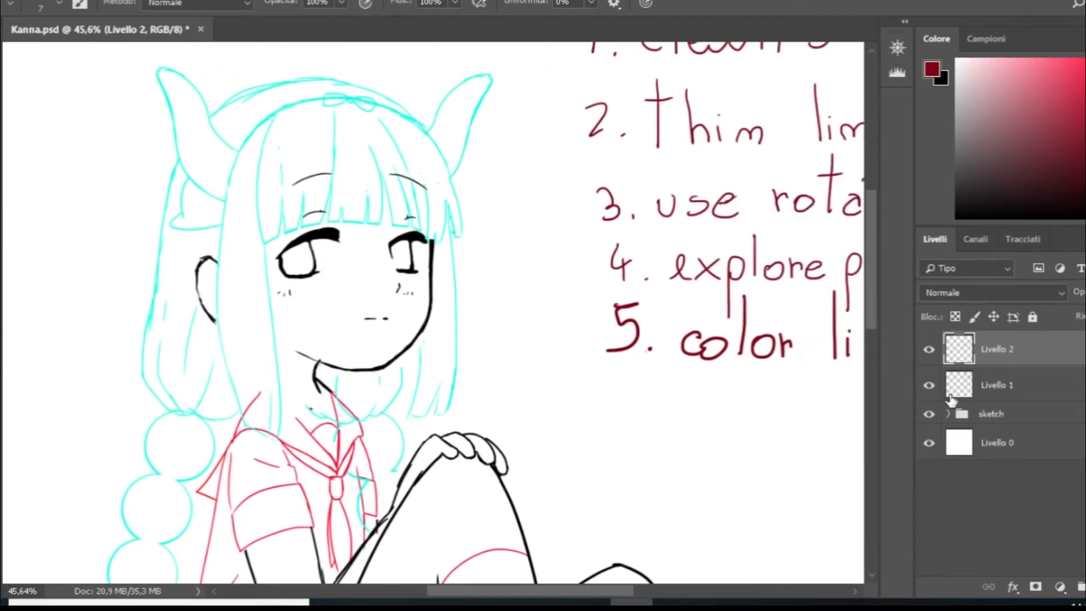
left_click(948, 414)
scroll(982, 399, "down", 1)
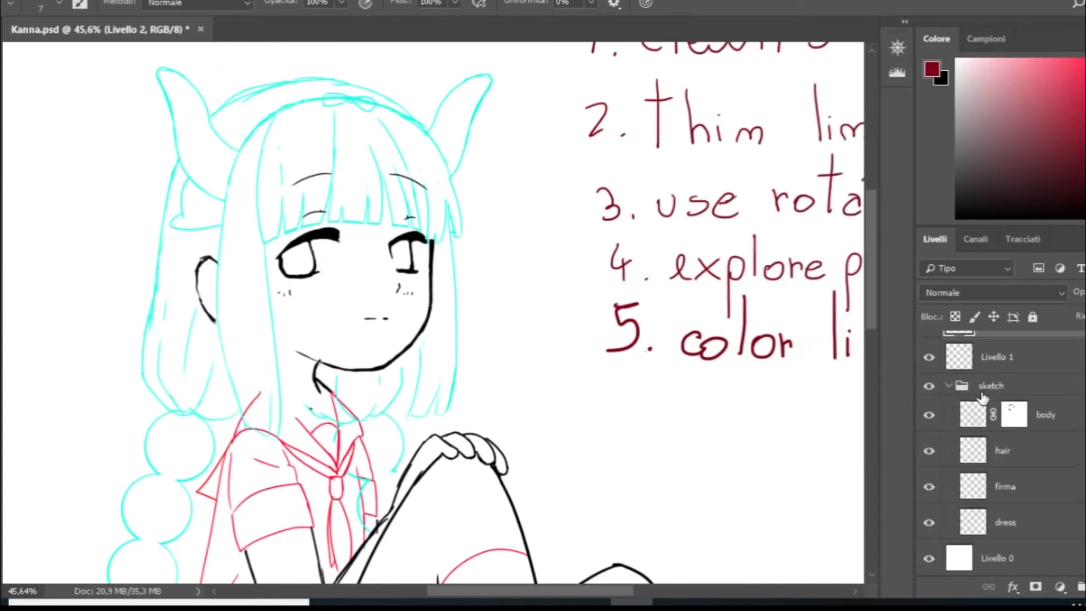
left_click(928, 451)
left_click(928, 451)
left_click(987, 459)
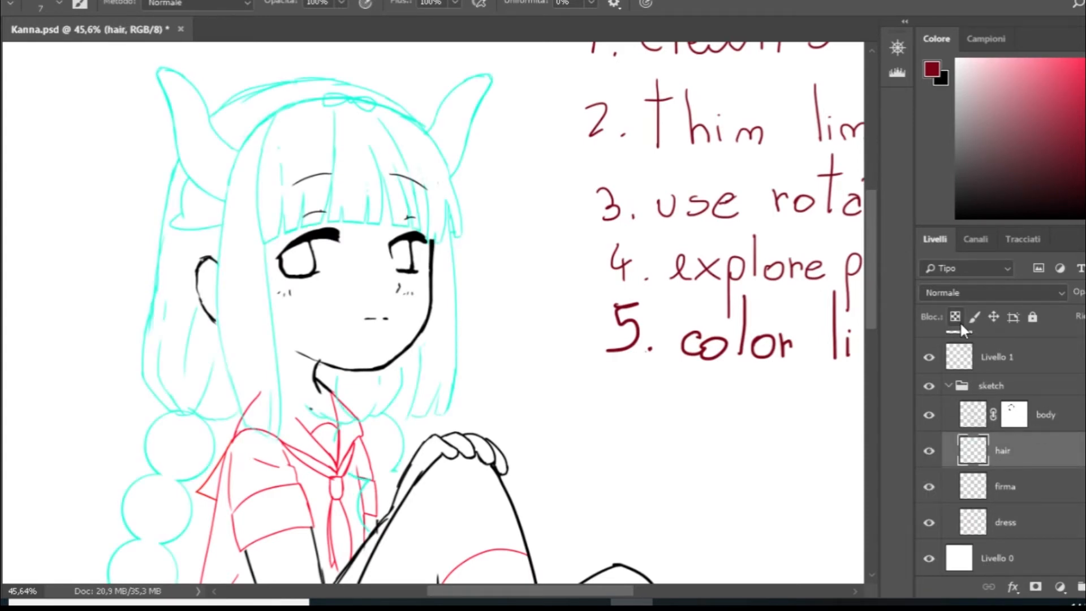
scroll(501, 304, "down", 3)
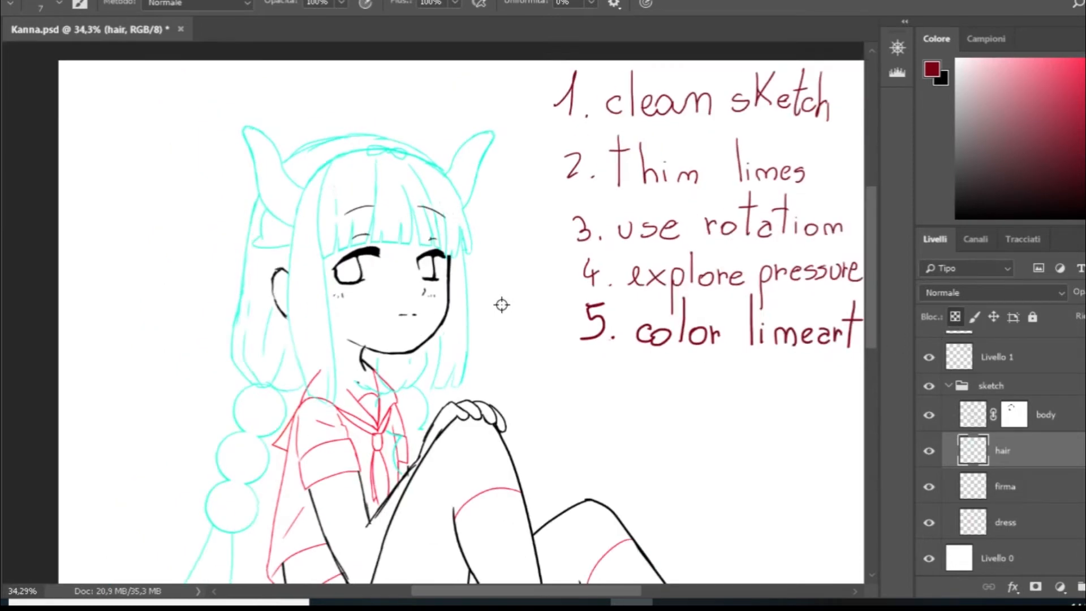
- Create a new layer in the sketch group, place it directly below the hair layer, and reselect the hair layer
scroll(453, 319, "up", 2)
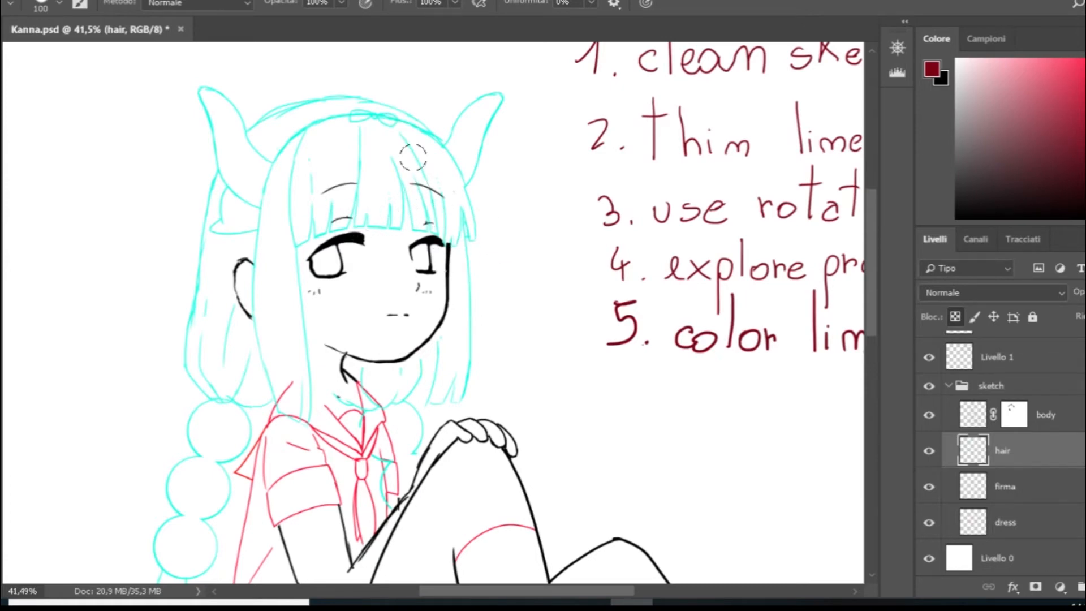
key("ctrl+shift+alt+n")
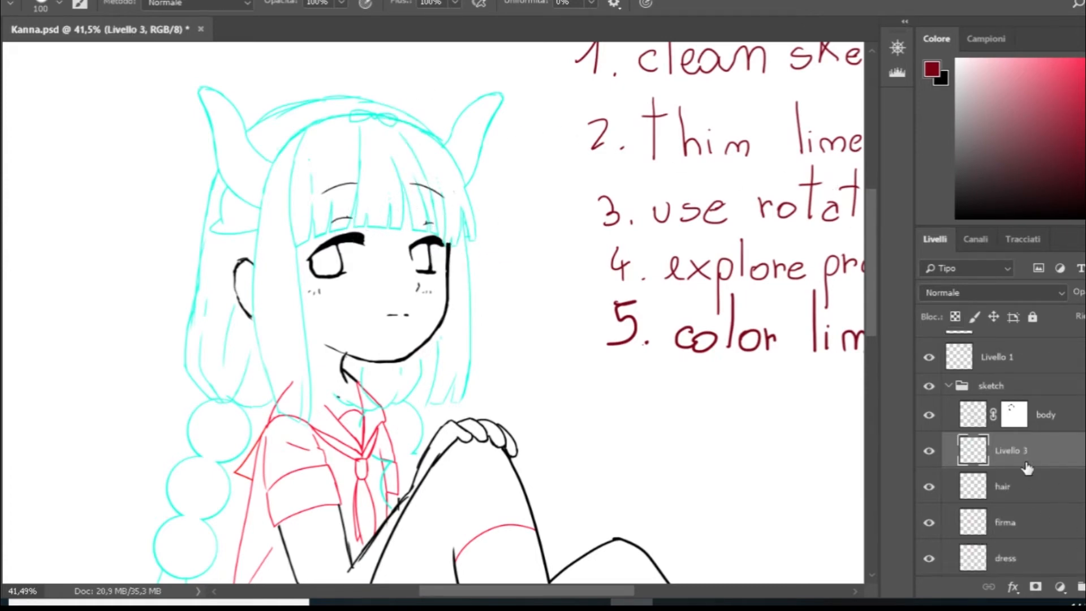
left_click_drag(1030, 453, 1032, 489)
left_click(1030, 457)
- Recolour the cyan hair, horn and headband lines black on the hair layer, enlarging the brush to 221 px
left_click_drag(1033, 170, 946, 217)
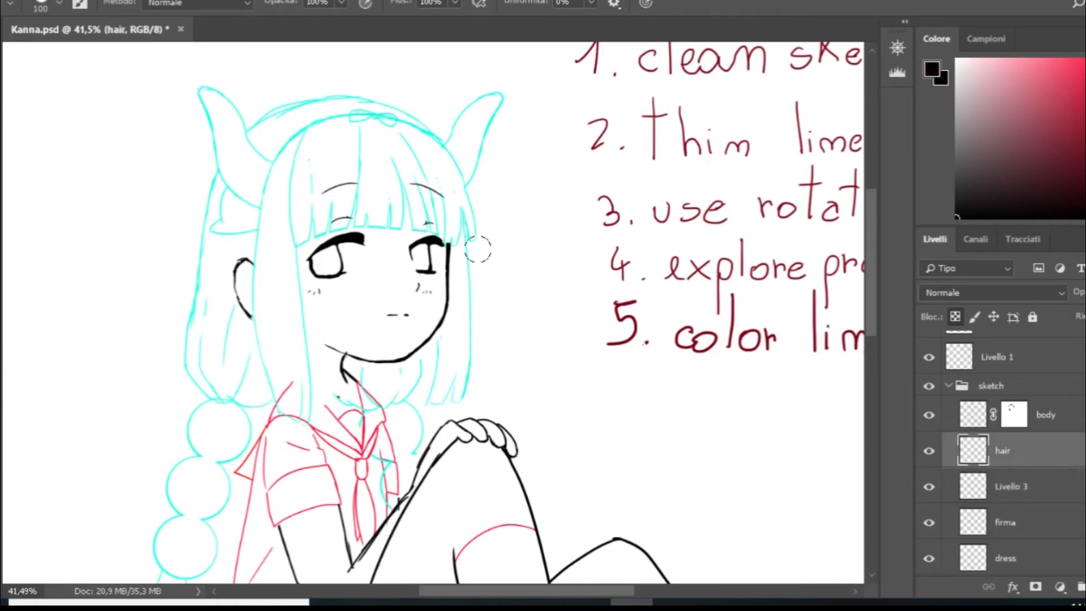
mouse_move(269, 117)
left_mouse_down()
mouse_move(253, 302)
mouse_move(277, 406)
left_mouse_up()
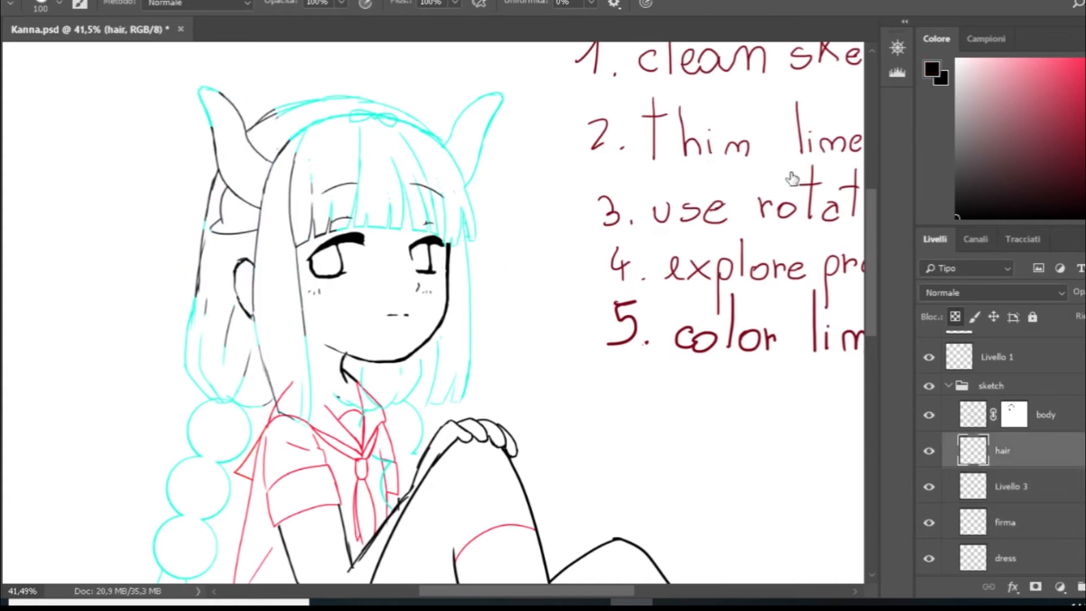
key("bracketright")
mouse_move(460, 89)
left_mouse_down()
mouse_move(466, 257)
mouse_move(435, 327)
left_mouse_up()
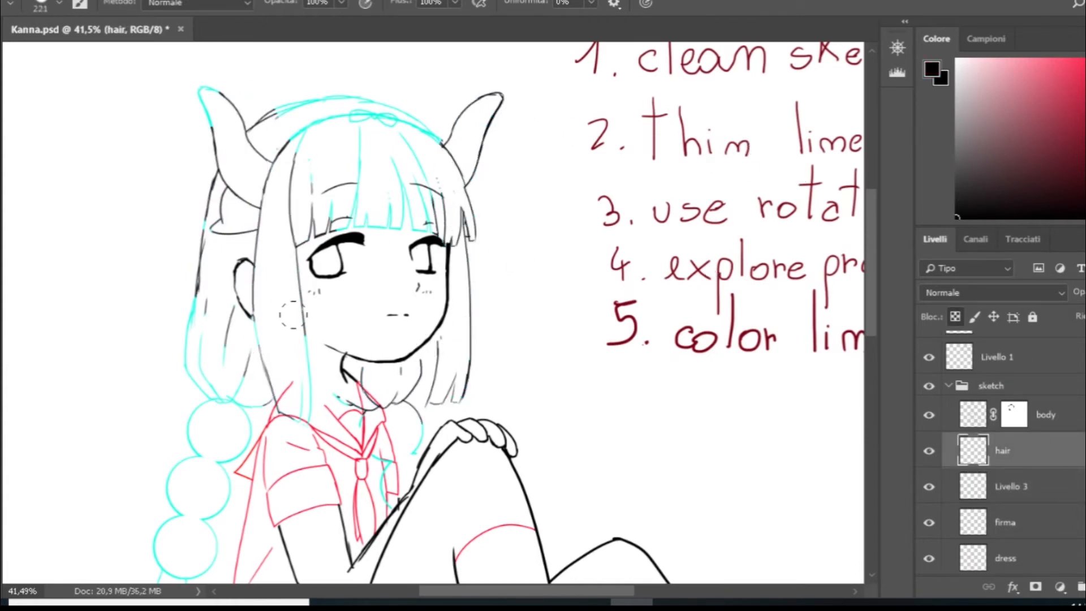
mouse_move(293, 314)
left_mouse_down()
mouse_move(195, 323)
mouse_move(164, 412)
mouse_move(295, 61)
mouse_move(212, 85)
mouse_move(433, 138)
mouse_move(455, 198)
left_mouse_up()
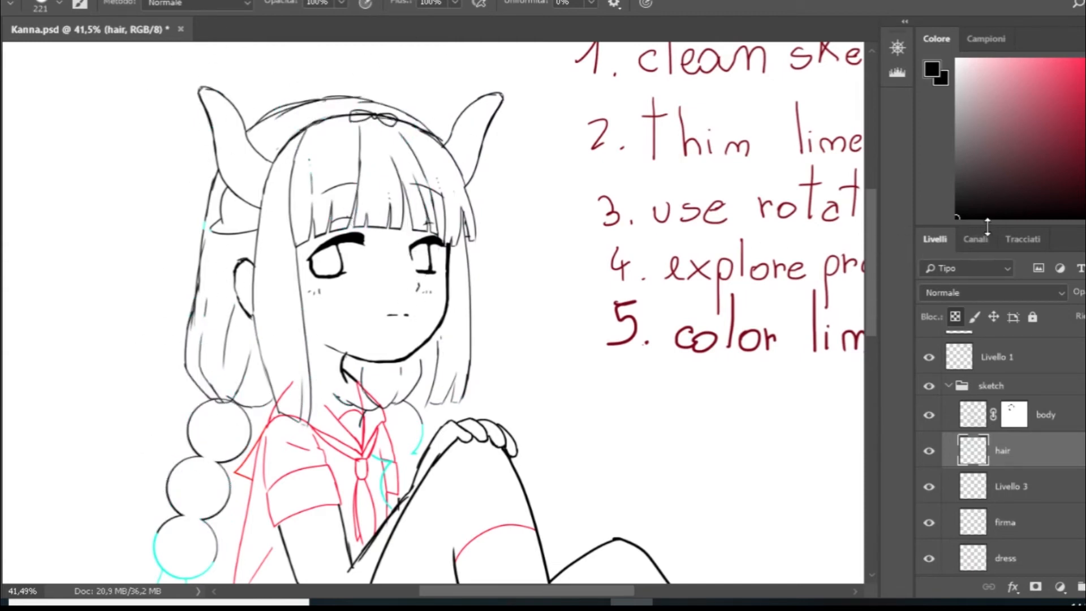
- Paint light pink over the fringe, crown and long side hair on the Livello 3 layer below the hair line art
left_click(1055, 490)
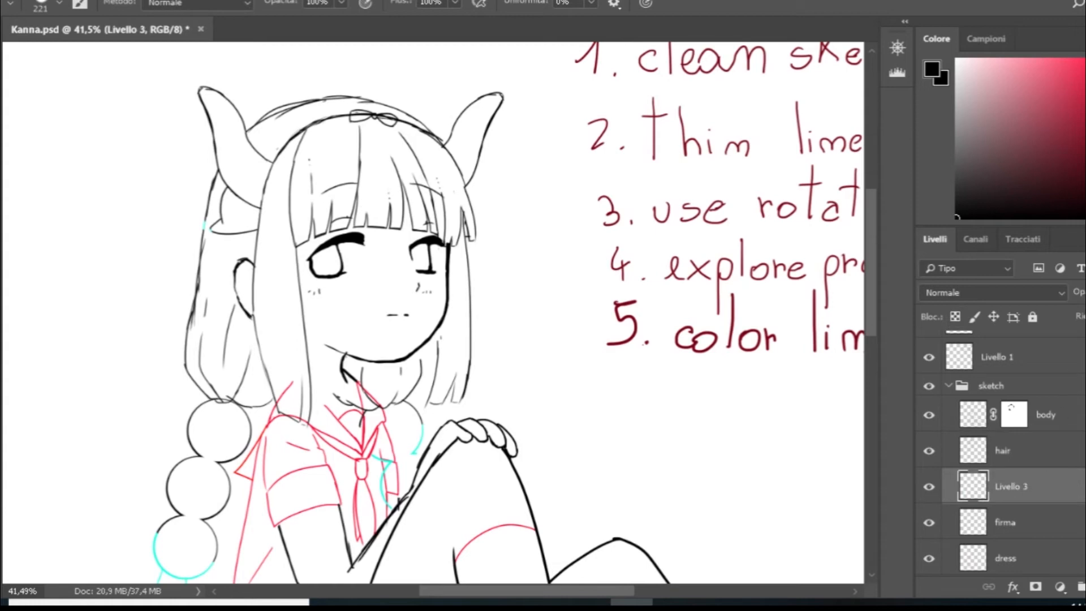
left_click_drag(1085, 91, 1085, 83)
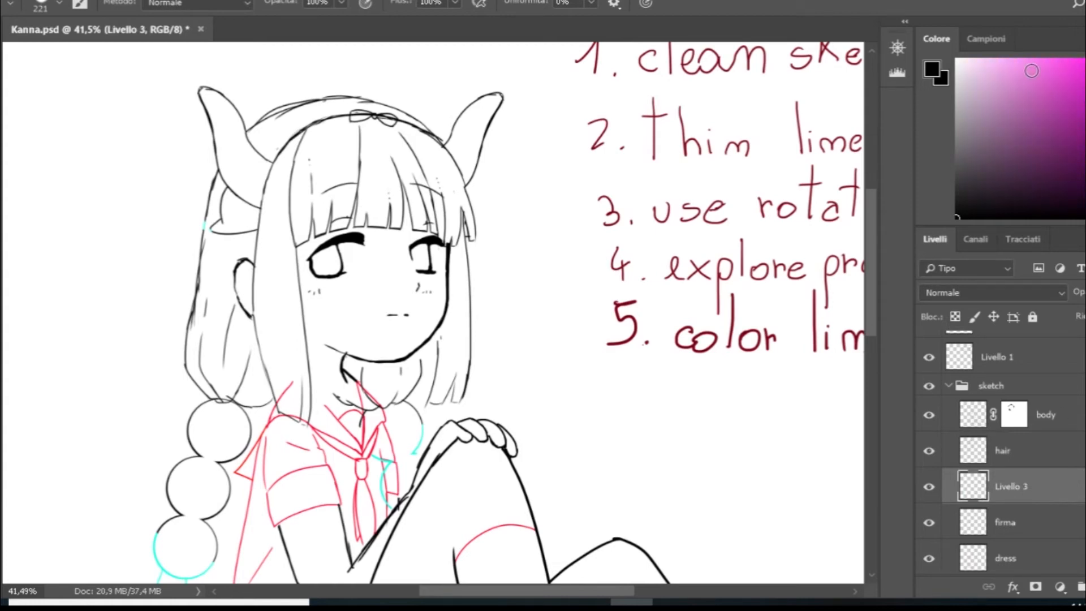
left_click_drag(1007, 70, 986, 70)
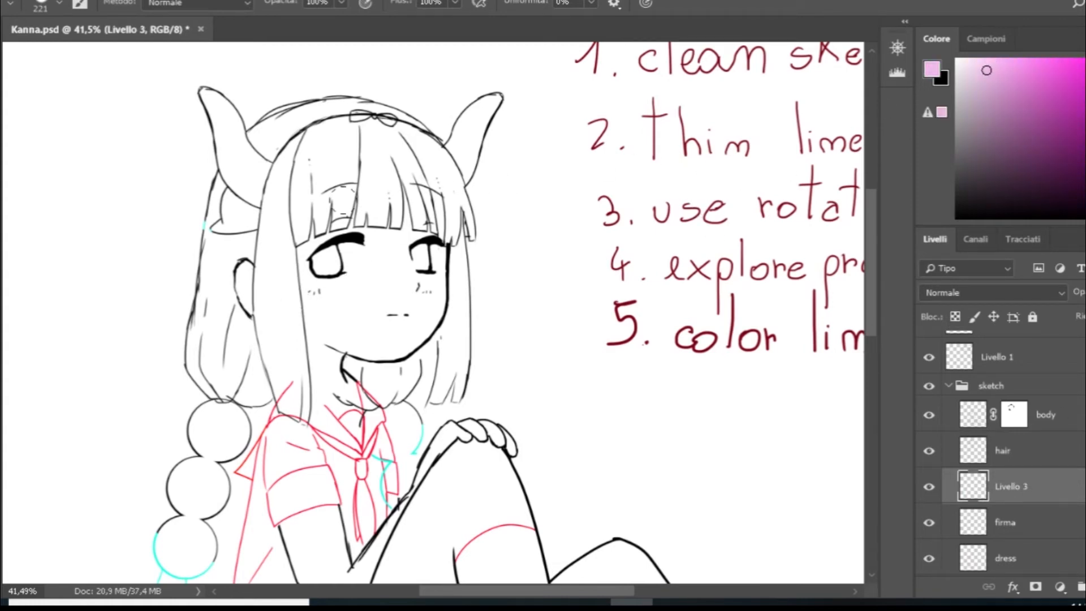
left_click_drag(283, 192, 455, 189)
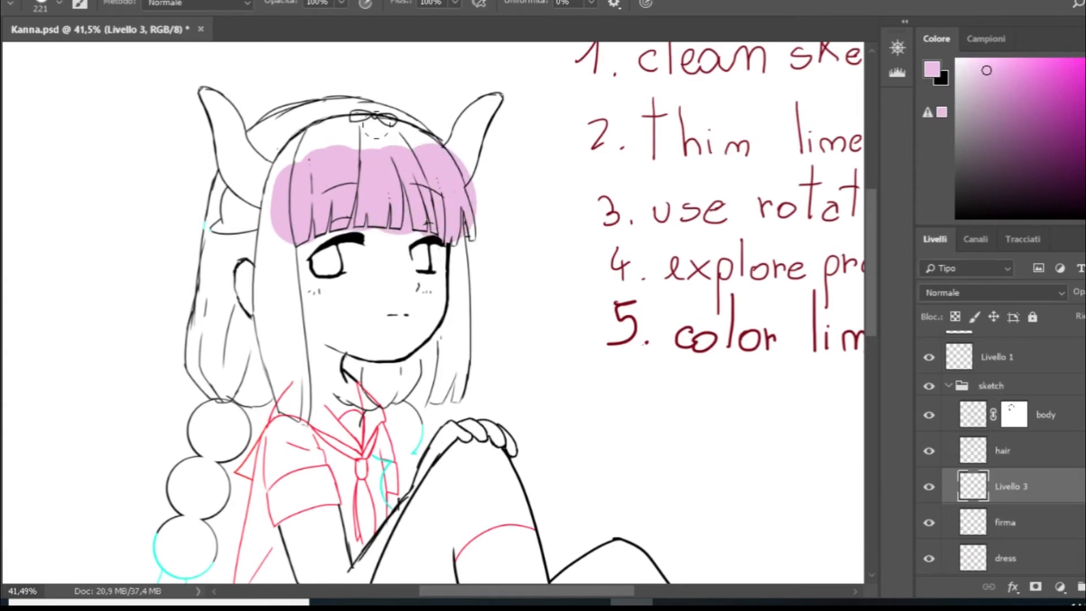
mouse_move(441, 128)
left_mouse_down()
mouse_move(294, 113)
mouse_move(232, 192)
mouse_move(192, 362)
mouse_move(228, 336)
mouse_move(283, 345)
mouse_move(277, 232)
mouse_move(238, 413)
left_mouse_up()
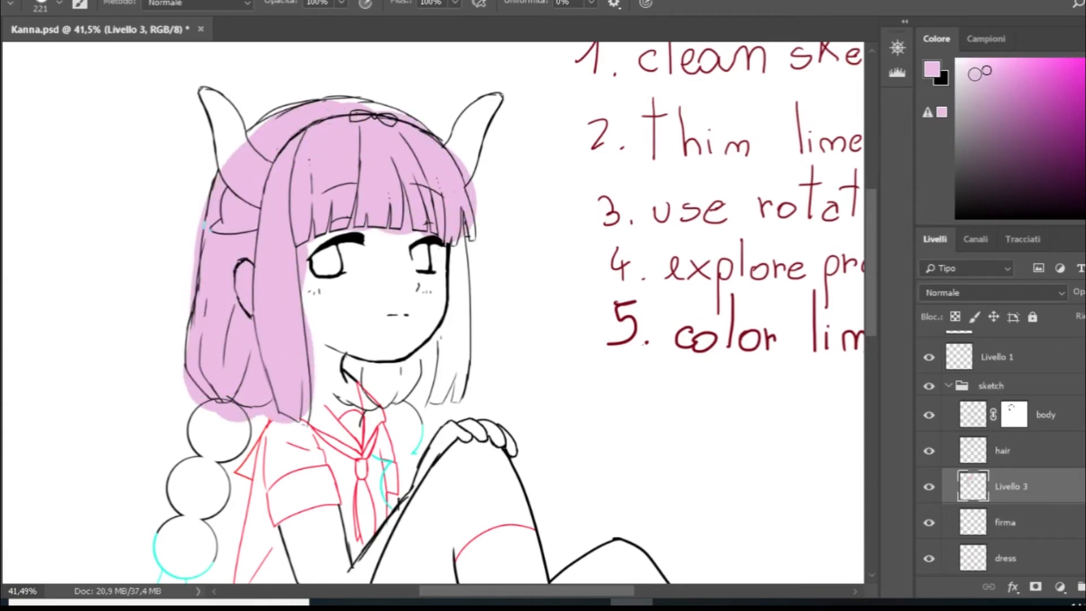
- Paint a near-white highlight band across the fringe and the side of the hair on the Livello 3 layer
left_click(958, 62)
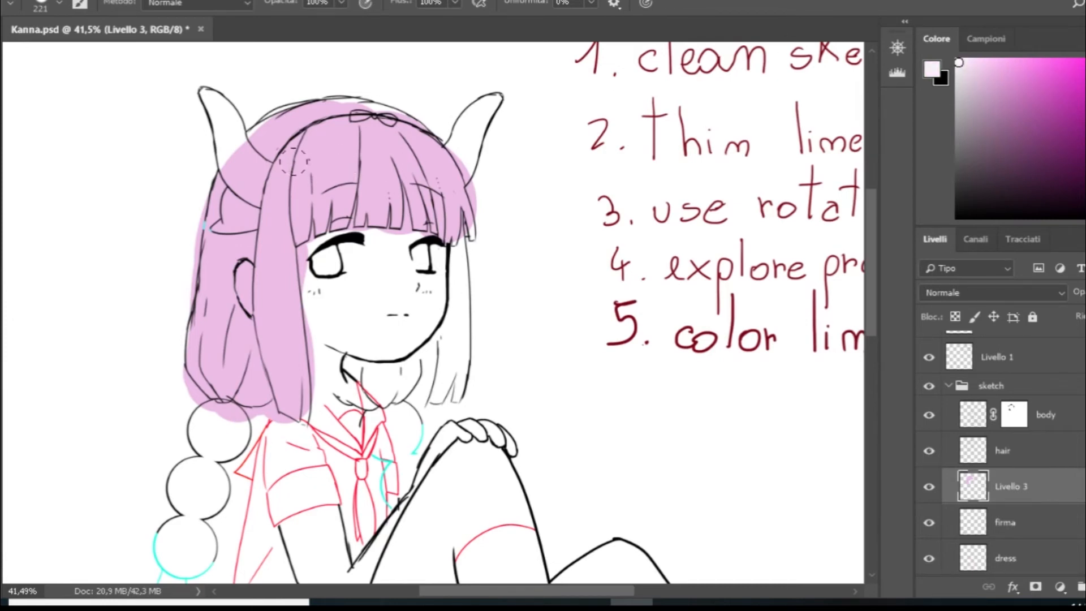
mouse_move(276, 161)
left_mouse_down()
mouse_move(308, 190)
mouse_move(217, 187)
left_mouse_up()
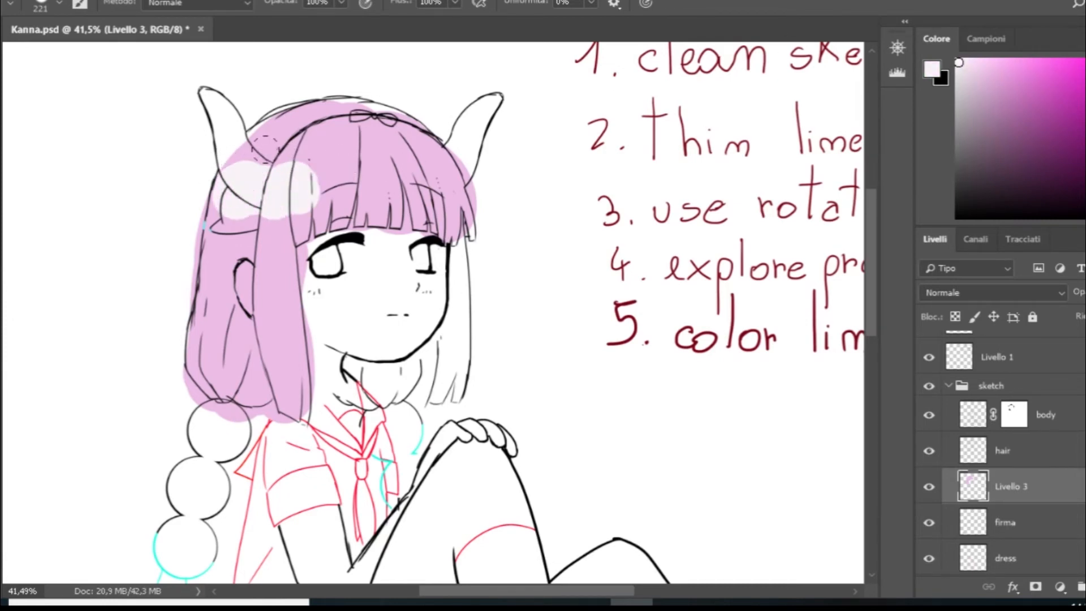
left_click_drag(314, 187, 393, 190)
mouse_move(336, 156)
left_mouse_down()
mouse_move(419, 181)
mouse_move(470, 181)
mouse_move(249, 161)
mouse_move(201, 186)
left_mouse_up()
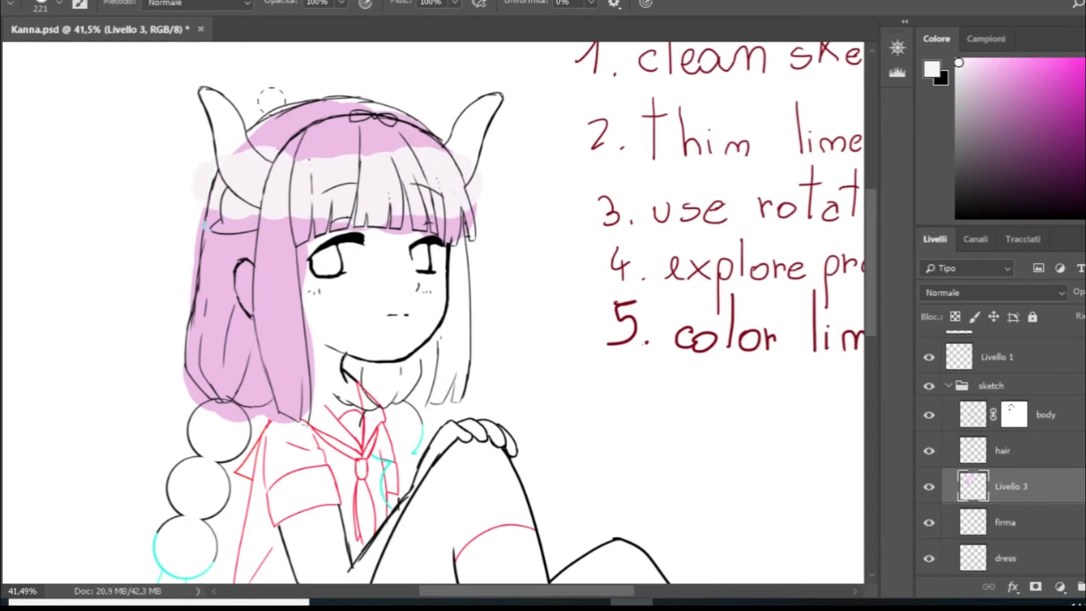
- Recolour the line art over the pink side hair dark purple on the hair layer, deriving the shade from the sampled pink
left_click(1024, 456)
left_click(271, 291, "alt")
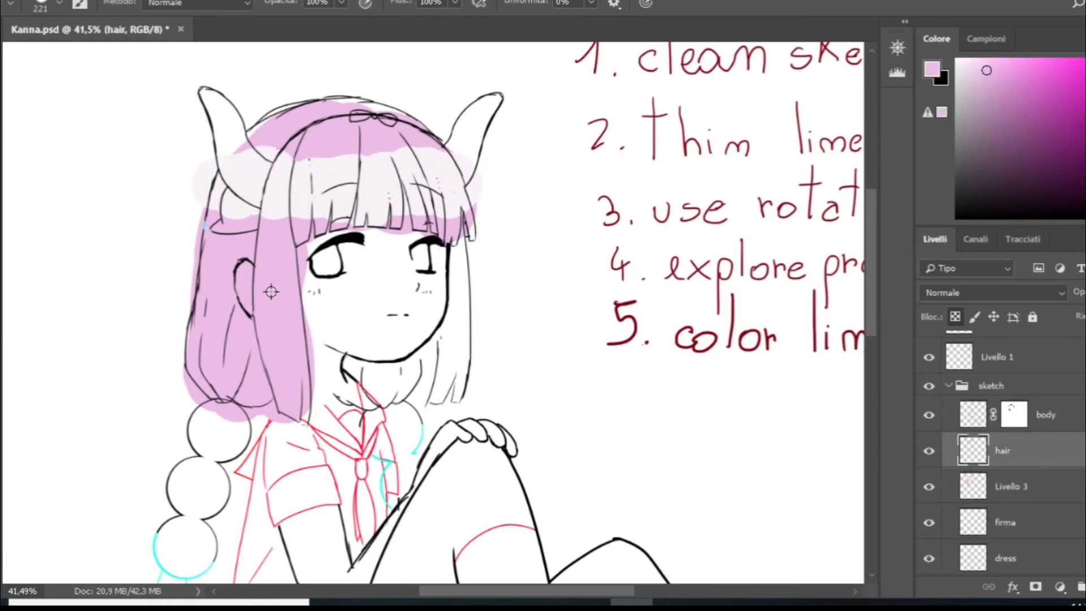
left_click(1040, 133)
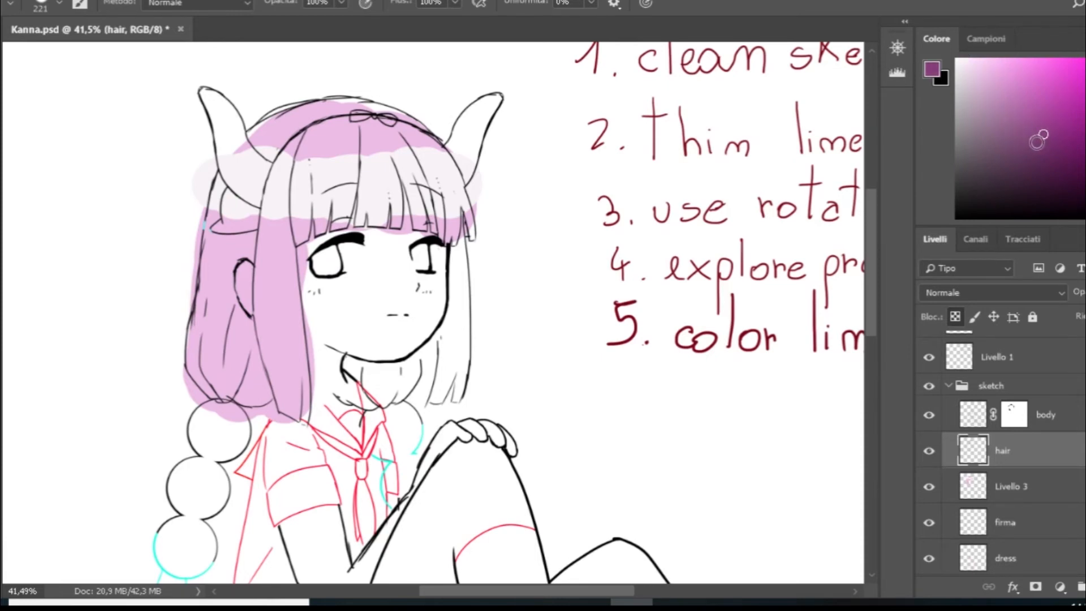
left_click(985, 74)
left_click(987, 134)
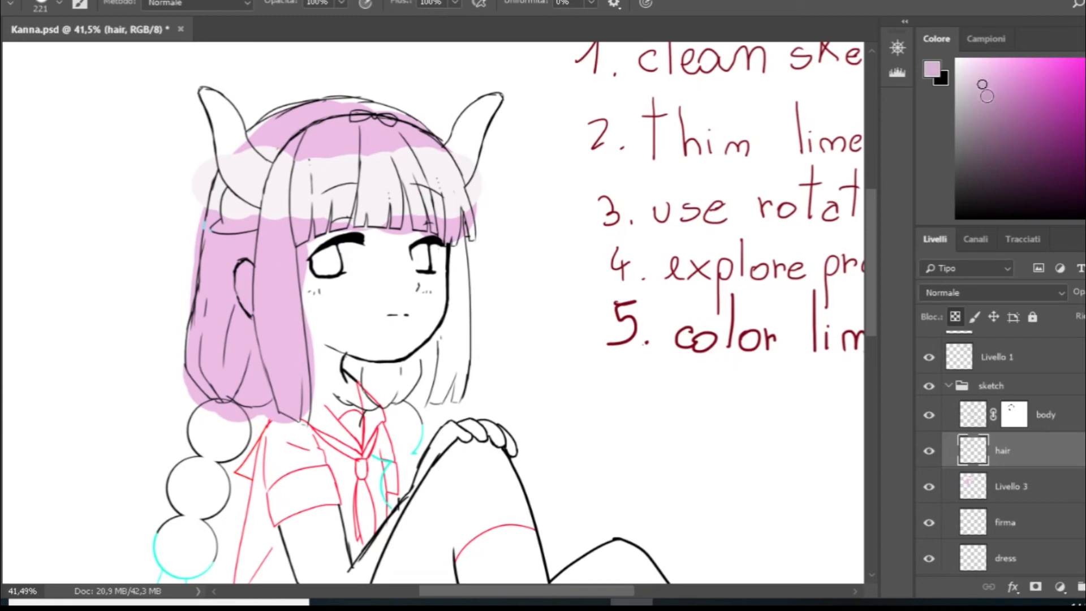
left_click(1020, 128)
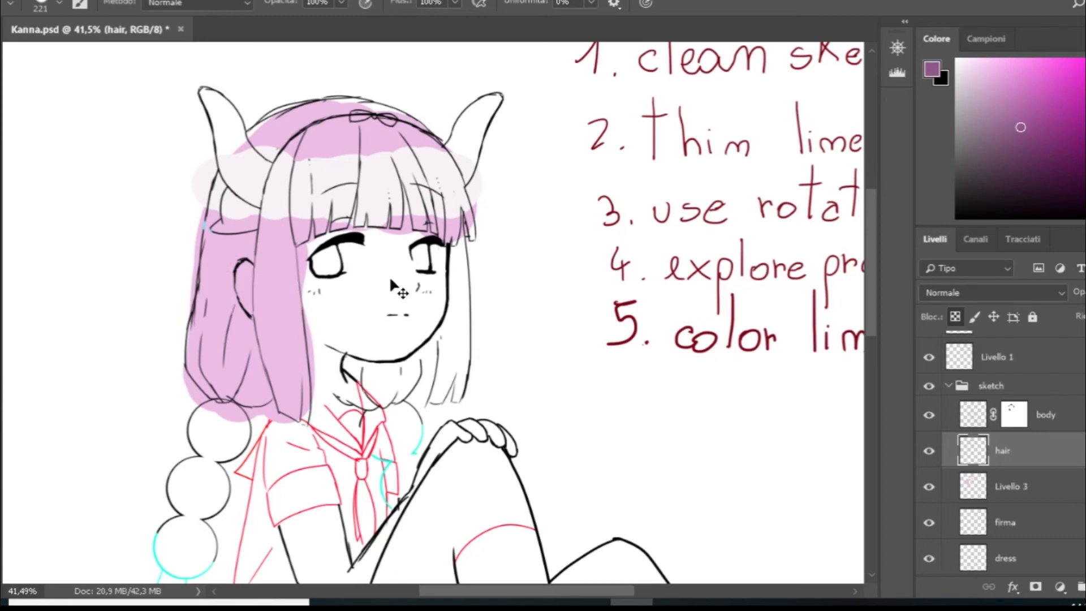
left_click(278, 291, "alt")
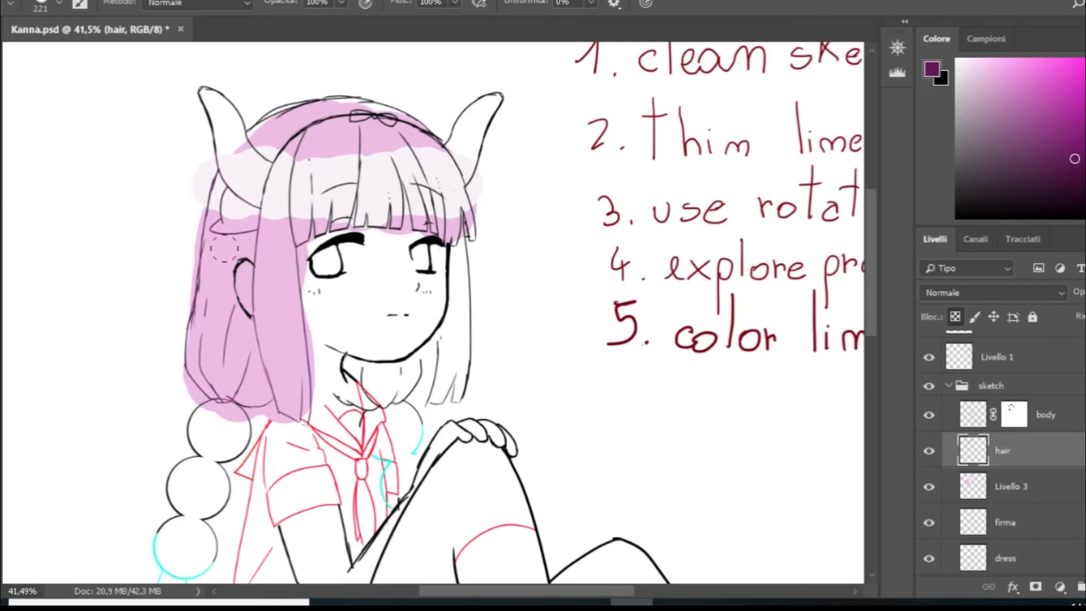
- Recolour the hair and horn lines crossing the near-white band pale pink on the hair layer
left_click(331, 176, "alt")
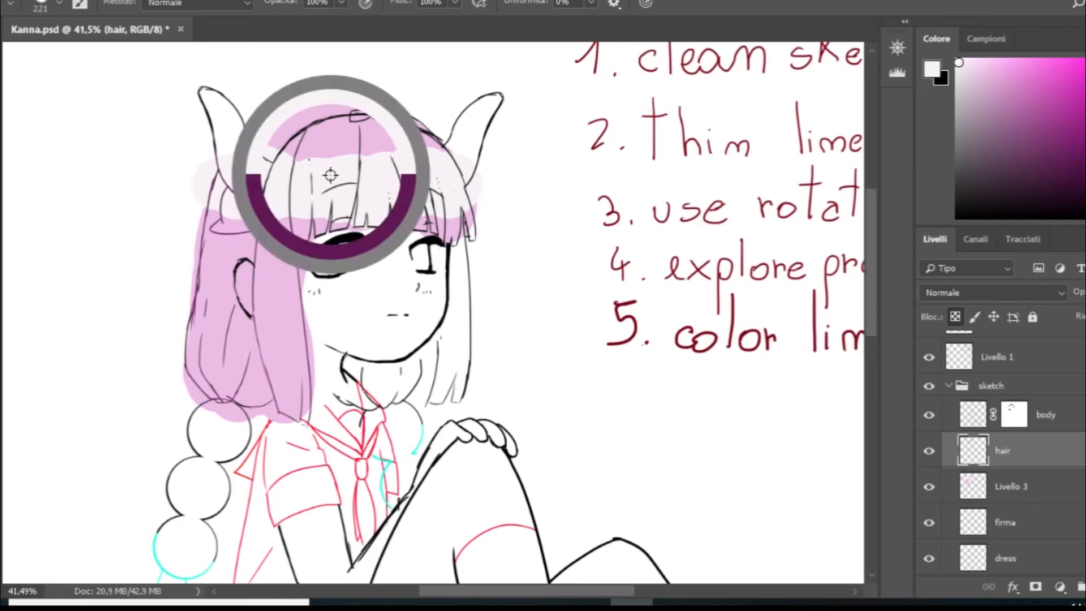
left_click(313, 200, "alt")
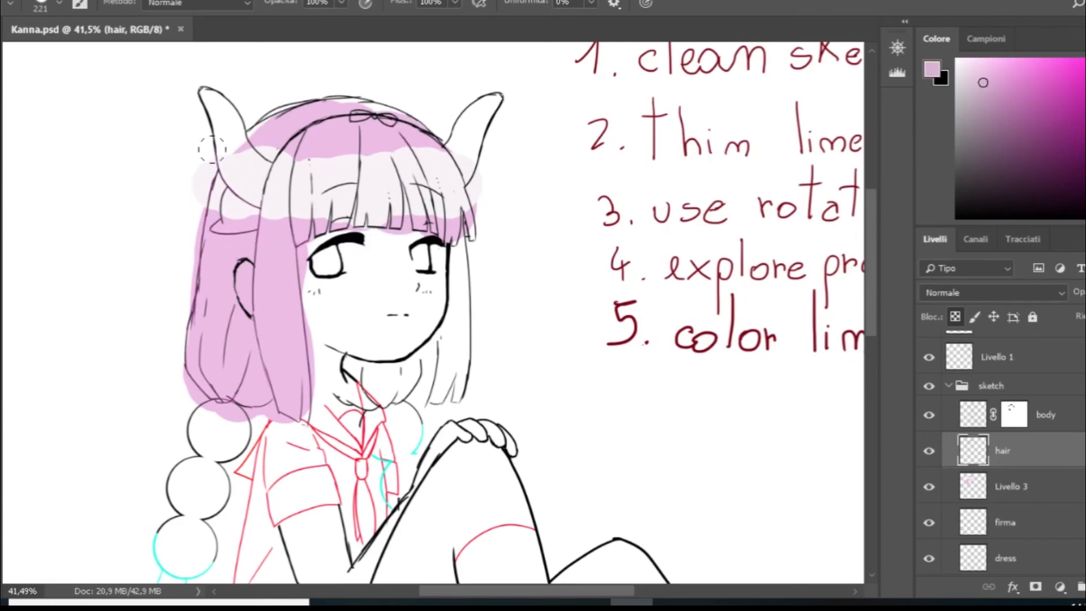
left_click_drag(212, 149, 185, 154)
mouse_move(272, 160)
left_mouse_down()
mouse_move(398, 175)
mouse_move(478, 144)
left_mouse_up()
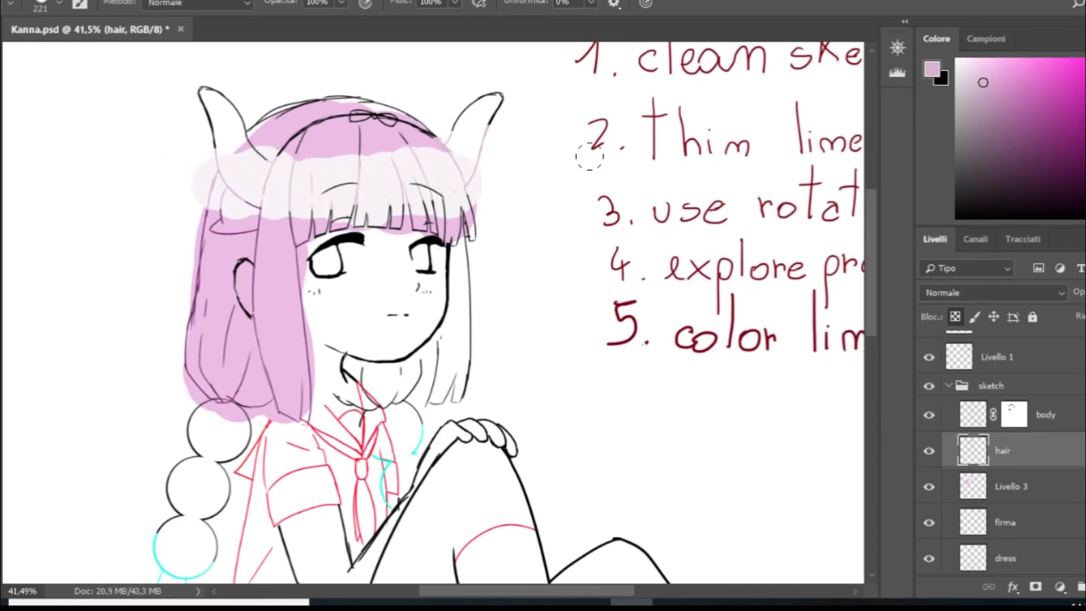
- Recolour the headband, bow and crown hair lines dark purple on the hair layer
left_click_drag(1058, 143, 1068, 158)
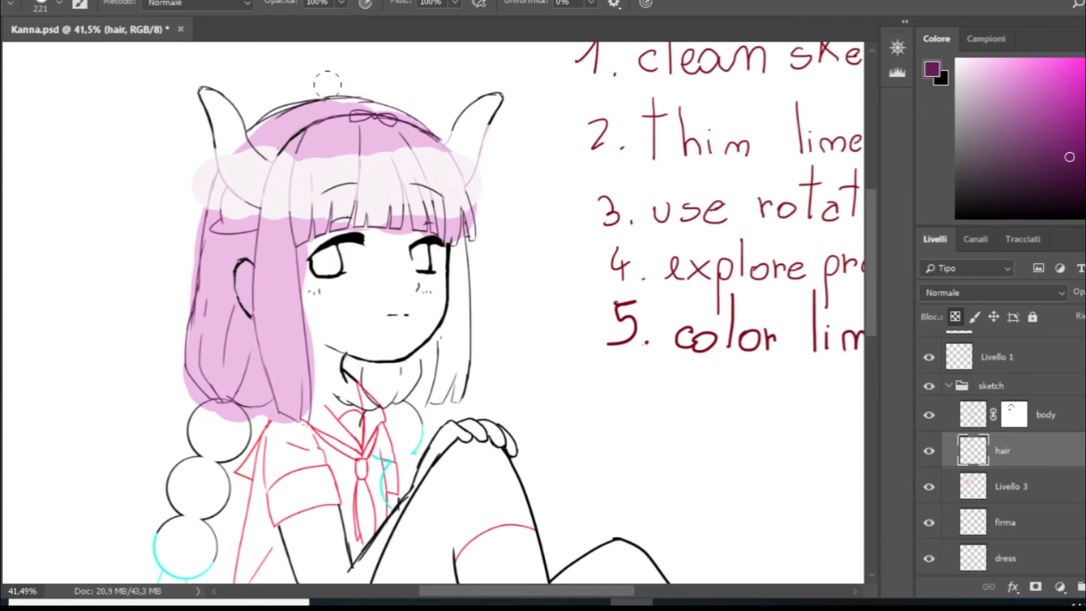
scroll(427, 58, "down", 5)
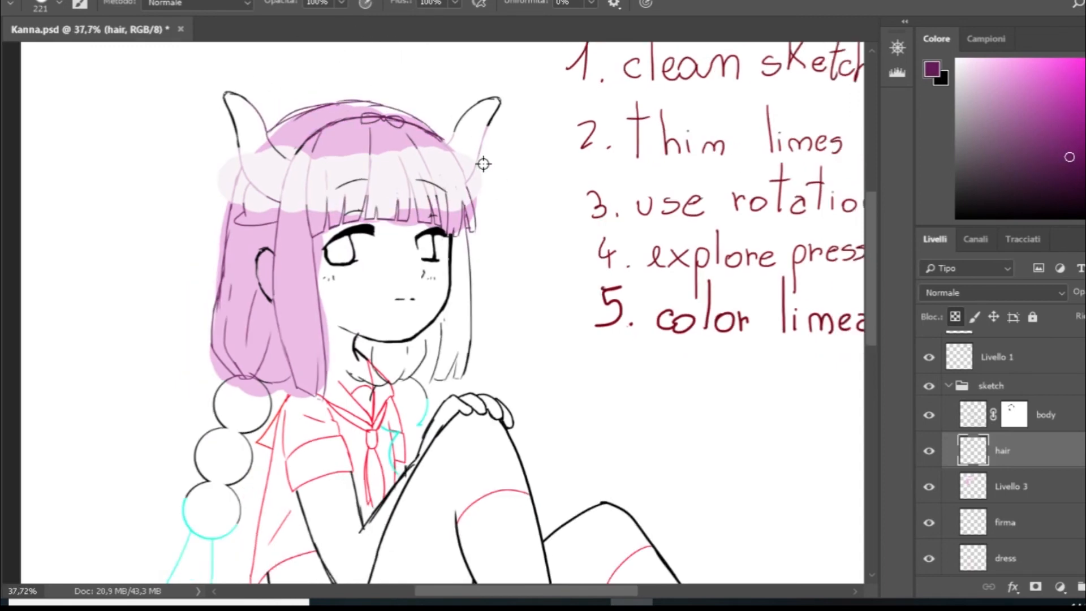
scroll(365, 119, "up", 4)
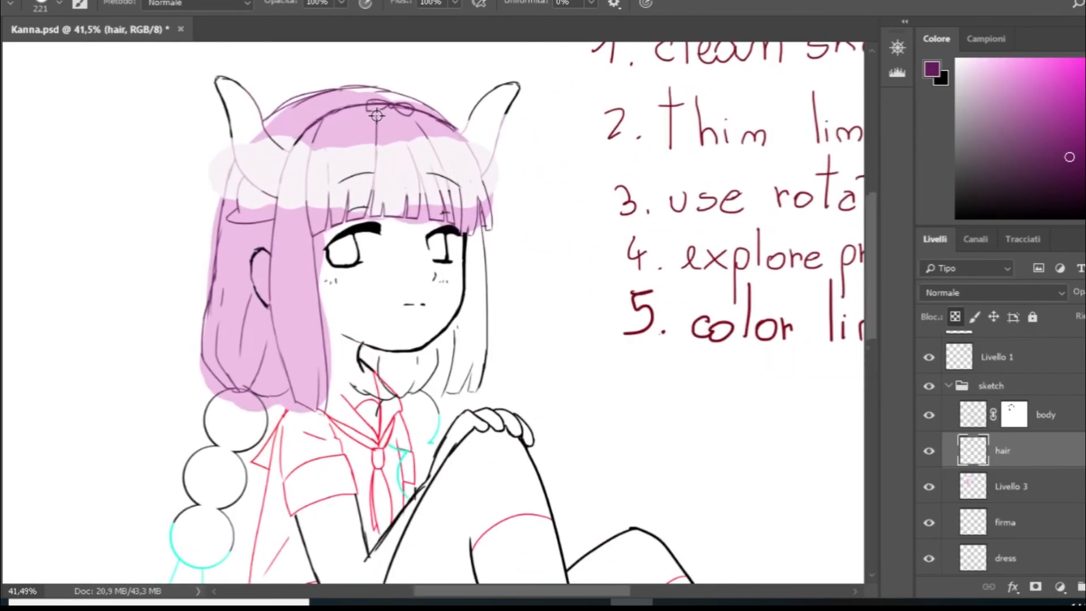
- Delete the Livello 3 layer that holds the pink and near-white hair fill
left_click(1061, 497)
key("Delete")
scroll(612, 405, "down", 3)
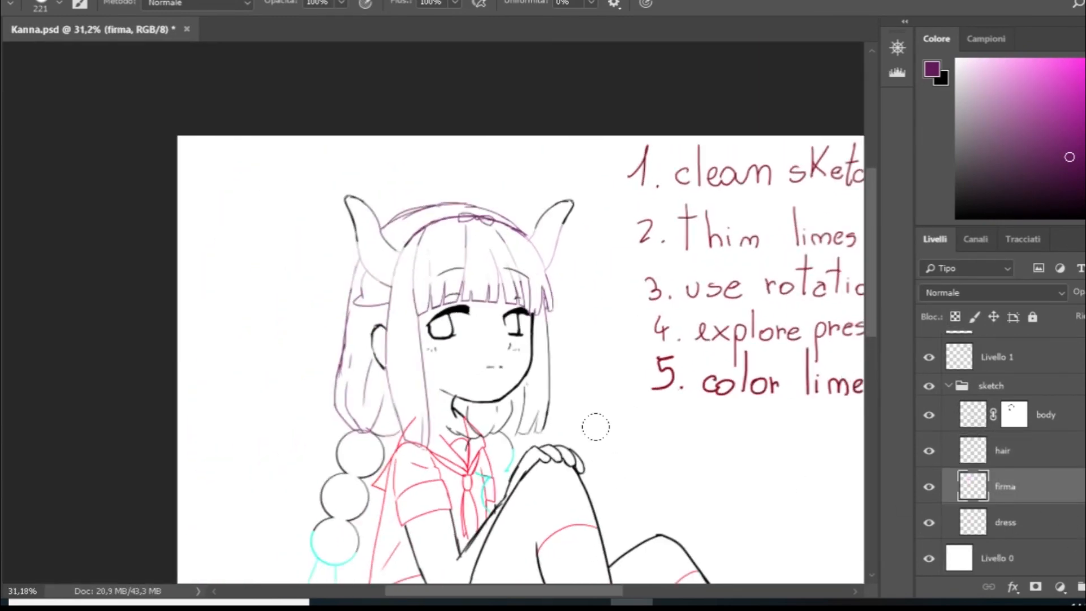
- Sample the cyan from the lowest hair bead and recolour all hair, horn, headband and bead lines cyan on the hair layer
scroll(342, 555, "down", 1)
scroll(342, 555, "up", 10)
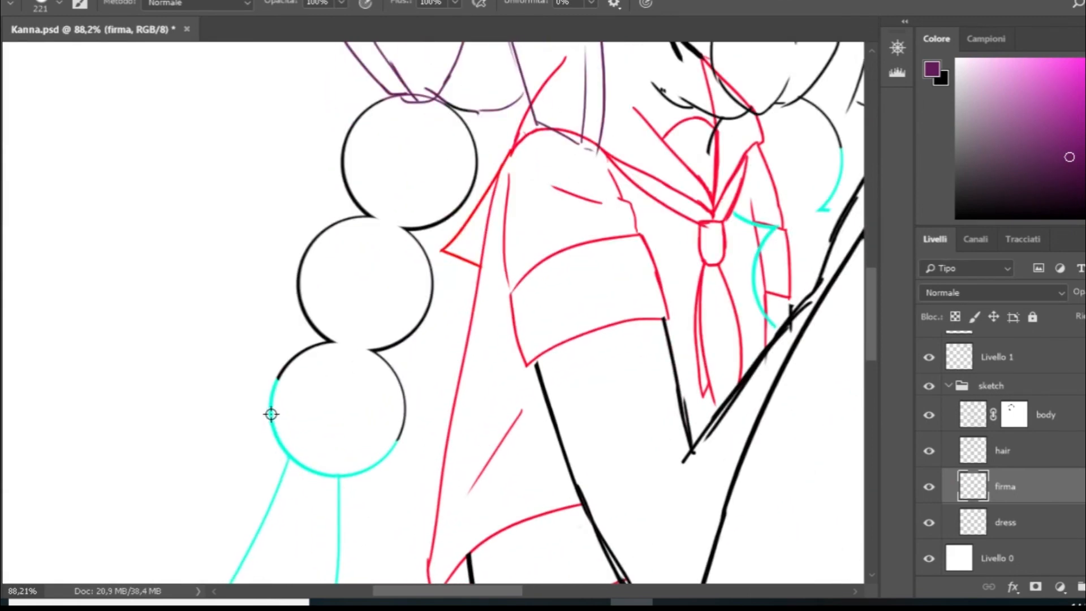
left_click(272, 416, "alt")
scroll(230, 370, "down", 9)
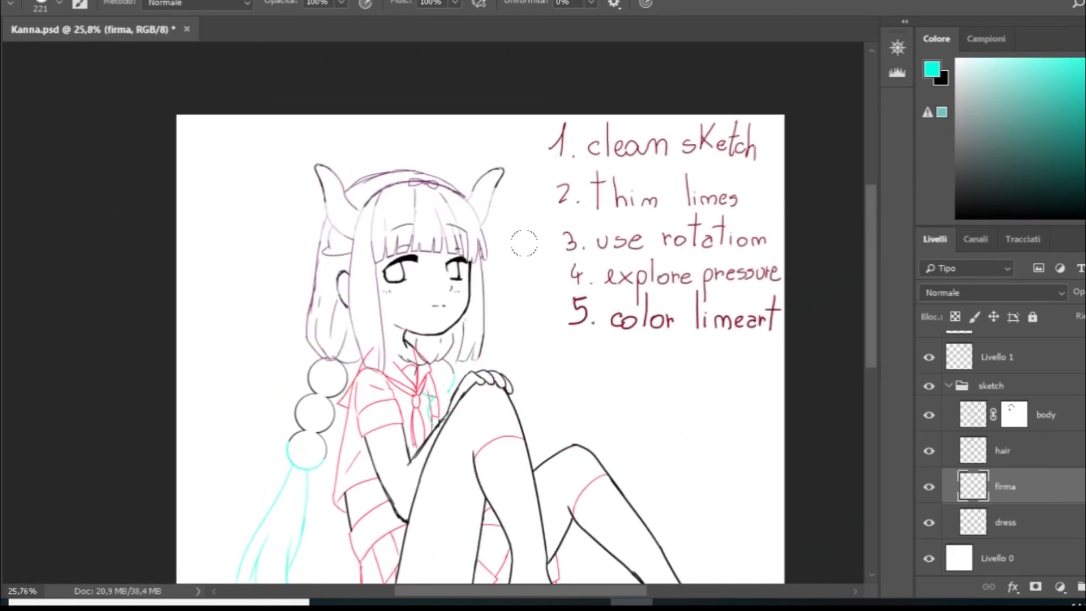
mouse_move(308, 159)
left_mouse_down()
mouse_move(327, 163)
mouse_move(390, 266)
left_mouse_up()
key("ctrl+z")
left_click(1012, 453)
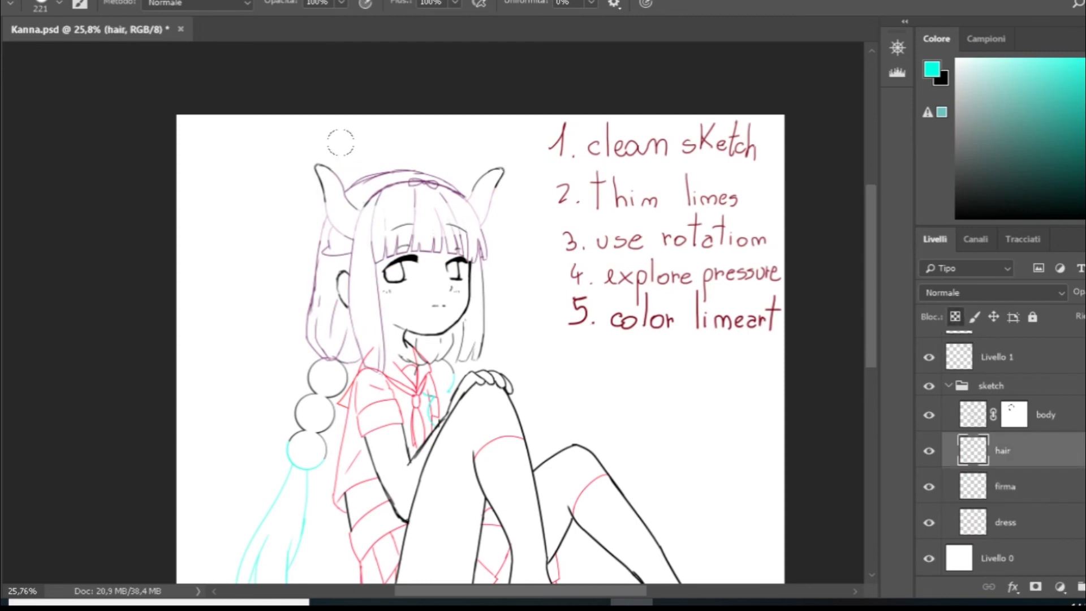
mouse_move(341, 140)
left_mouse_down()
mouse_move(392, 120)
mouse_move(499, 219)
mouse_move(474, 250)
mouse_move(488, 263)
mouse_move(455, 261)
mouse_move(409, 356)
mouse_move(450, 437)
mouse_move(305, 434)
mouse_move(282, 405)
mouse_move(351, 170)
mouse_move(344, 120)
mouse_move(311, 141)
left_mouse_up()
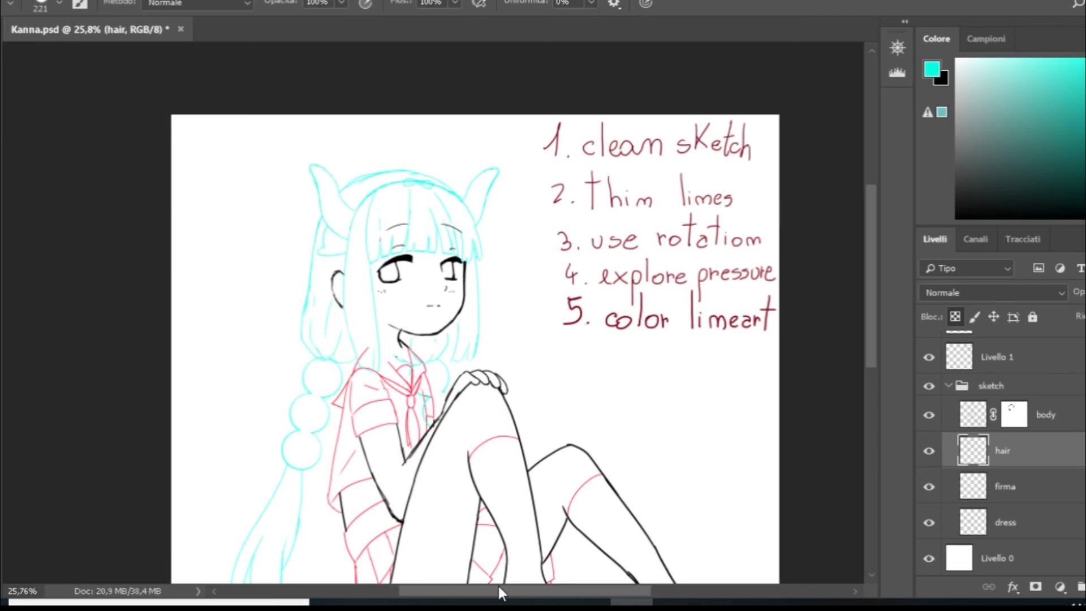
- Draw a small cyan heart below the fifth note on the firma layer with a 13 px brush
left_click_drag(496, 590, 528, 589)
scroll(476, 415, "up", 1)
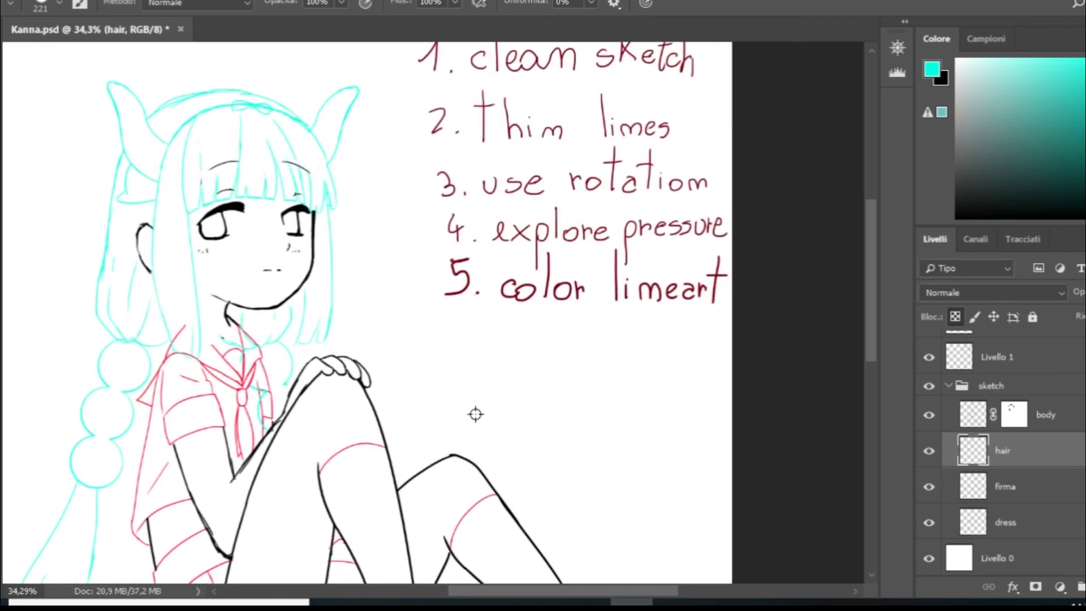
scroll(453, 388, "down", 3)
scroll(458, 401, "down", 3)
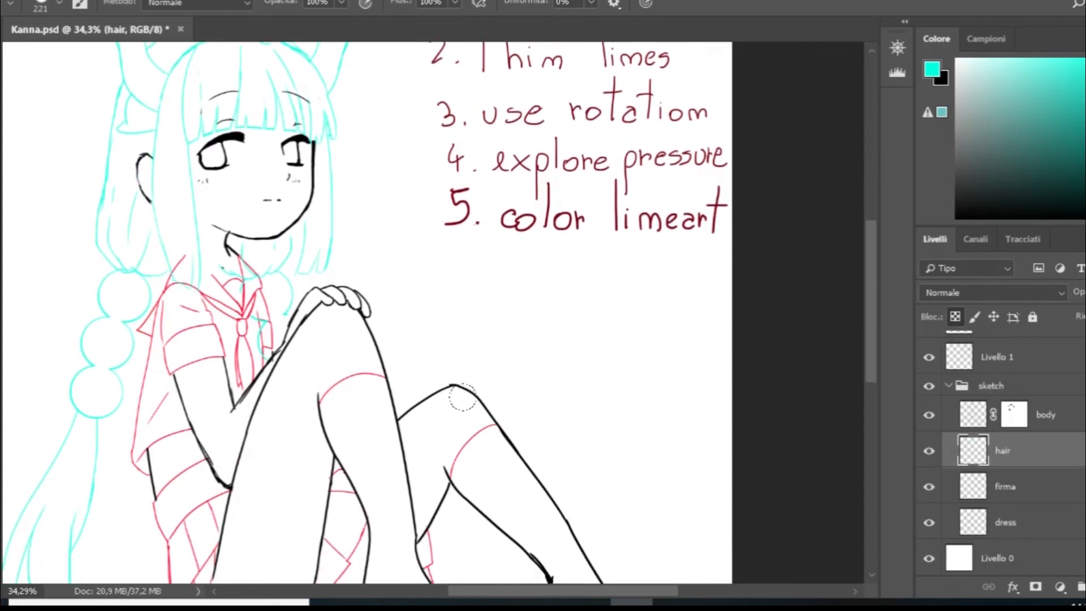
scroll(492, 334, "up", 1)
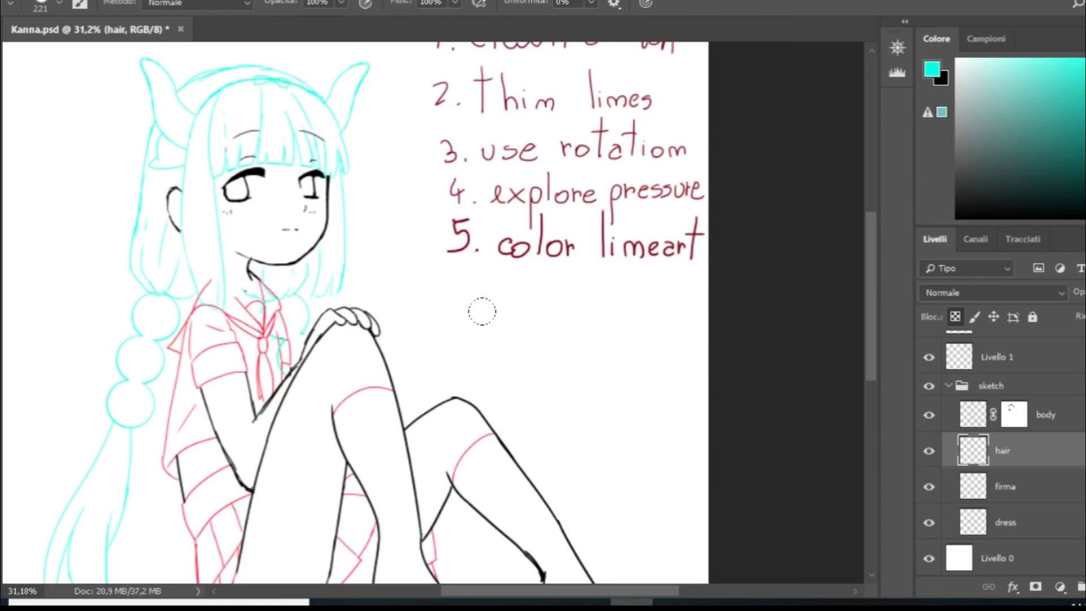
left_click(1013, 488)
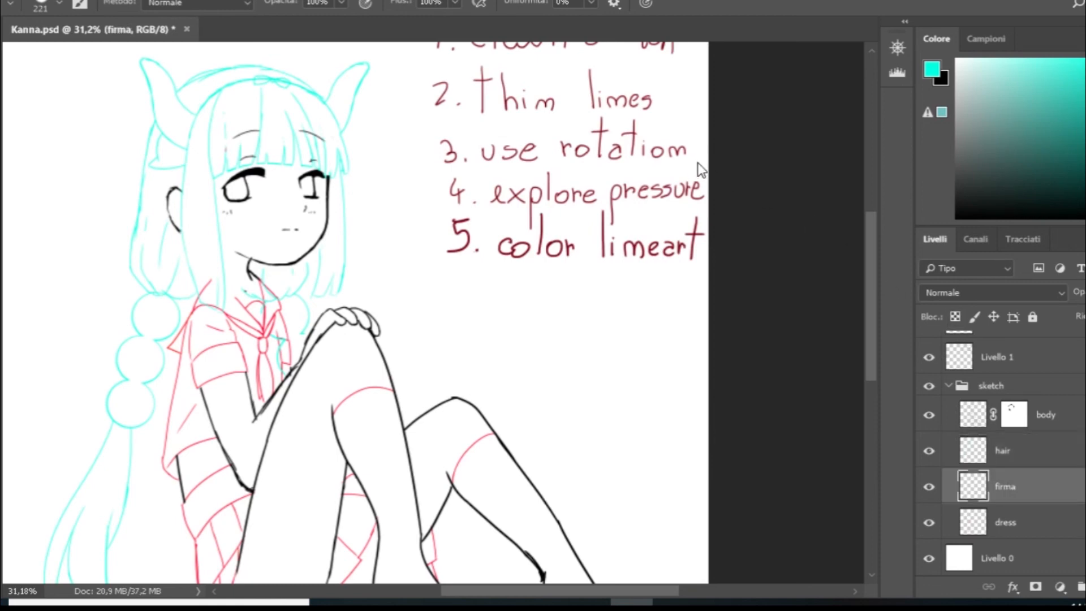
left_click_drag(555, 315, 566, 316)
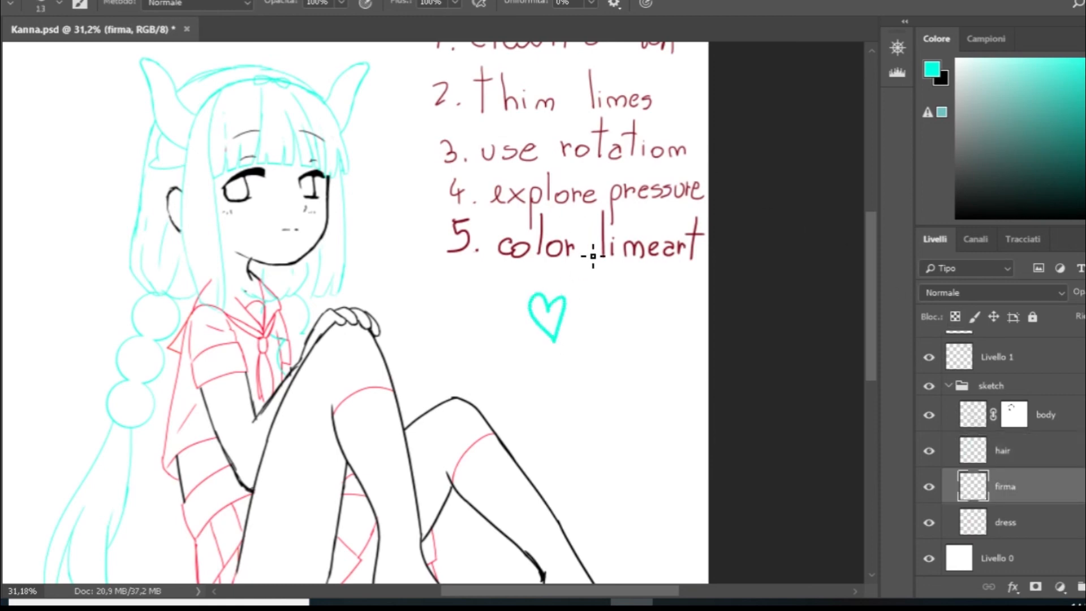